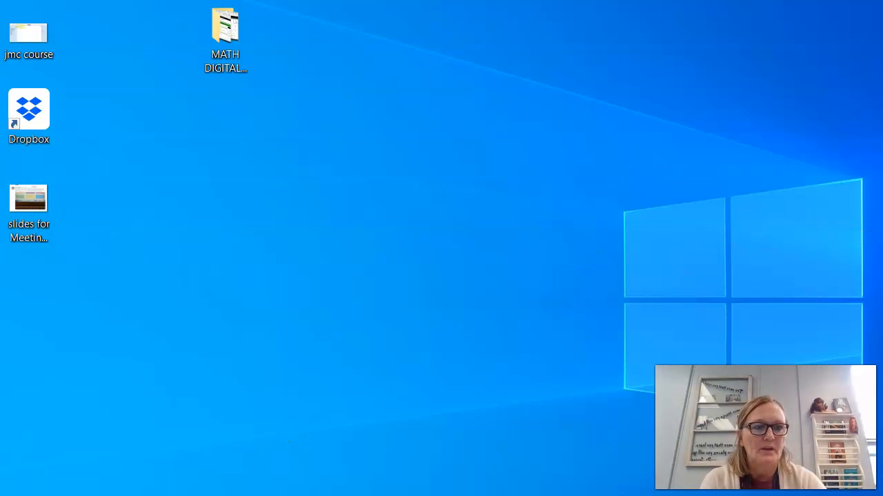
# - Bring up the Fill-in-the-Blank Personification PDF, zoom its page out to 57.9%, and dismiss the blue notification
pyautogui.hotkey('alt', 'Tab')
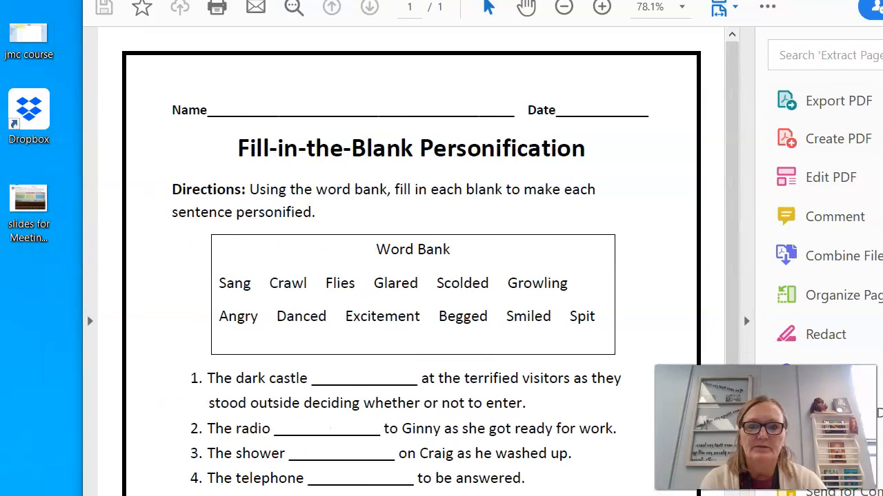
pyautogui.moveTo(551, 1); pyautogui.dragTo(499, 0)
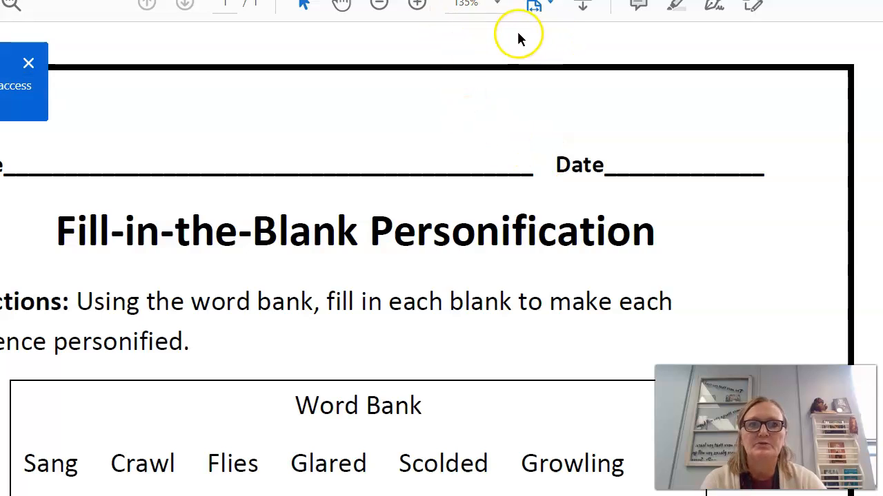
pyautogui.click(378, 5)
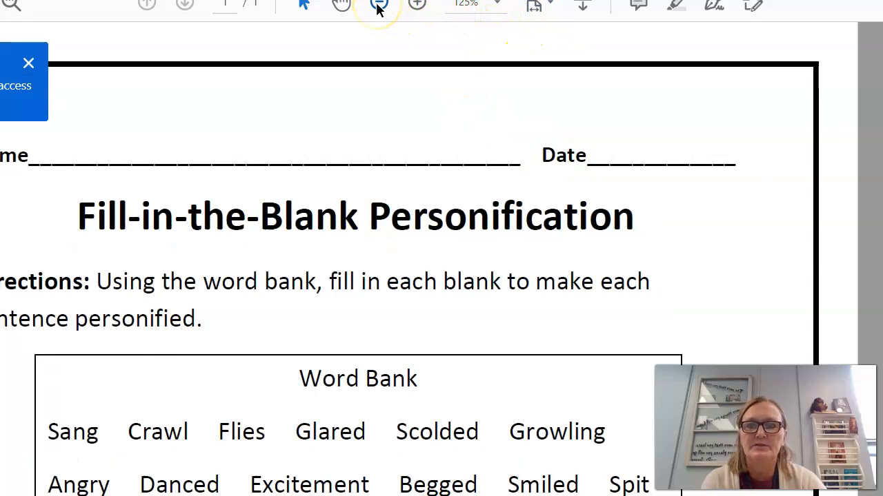
pyautogui.click(379, 5)
pyautogui.click(379, 6)
pyautogui.click(379, 6)
pyautogui.click(379, 6)
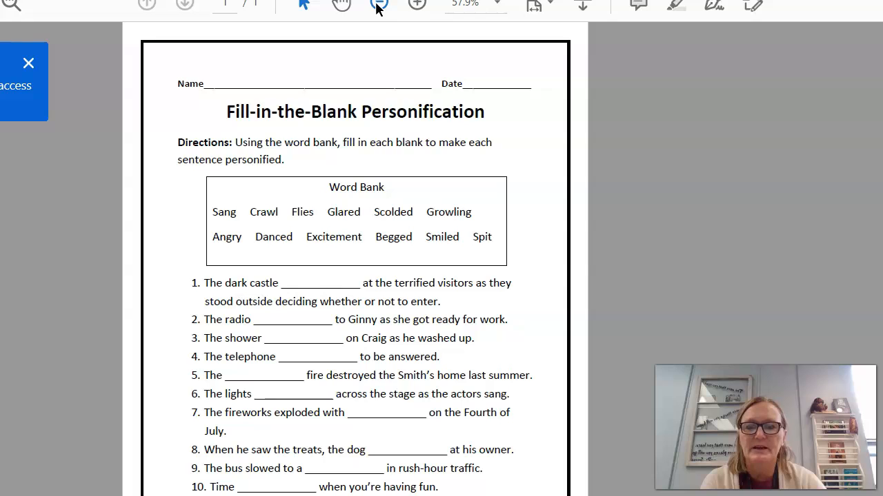
pyautogui.click(28, 65)
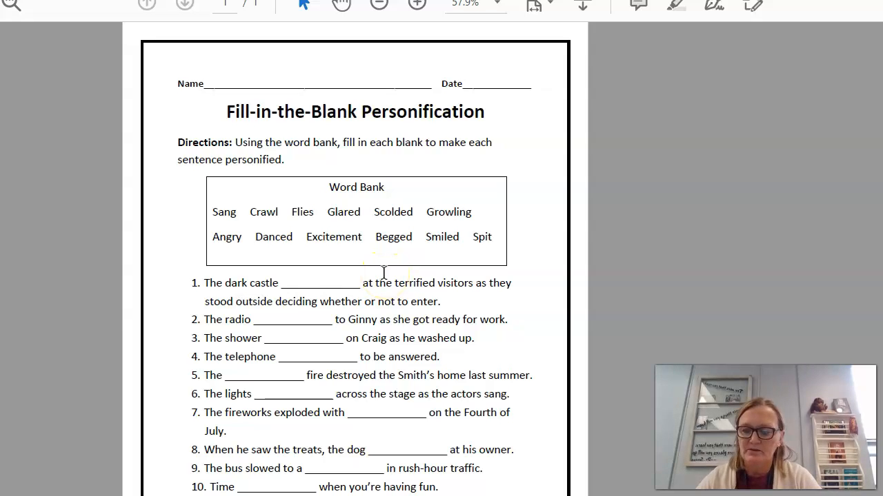
# - Capture a screen snip of the Personification worksheet page and open the snip for saving
pyautogui.press('super+shift+s')
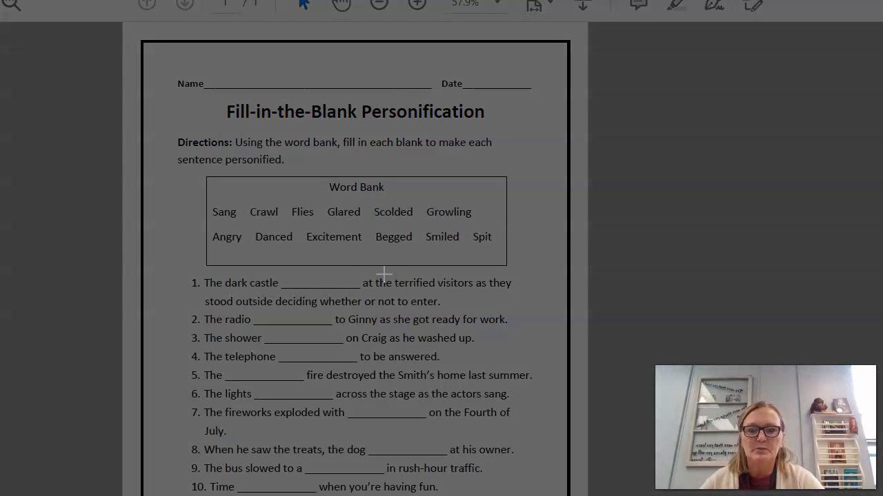
pyautogui.moveTo(124, 22); pyautogui.dragTo(579, 495)
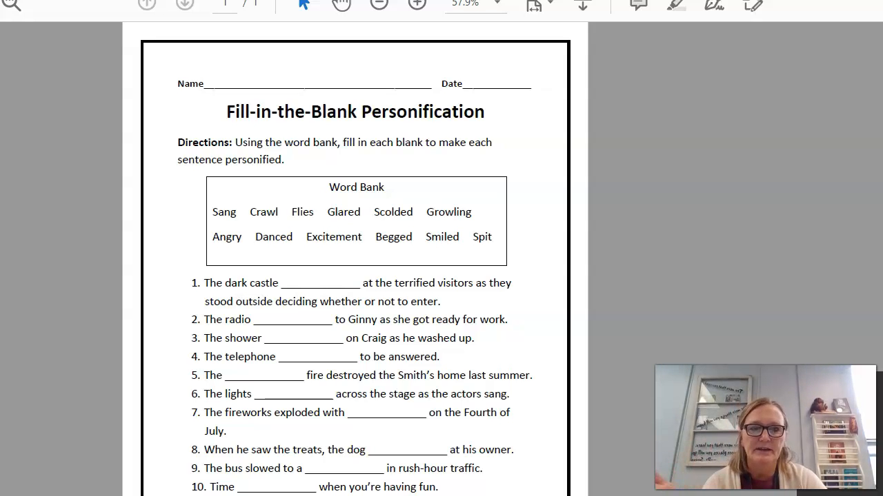
pyautogui.hotkey('alt', 'Tab')
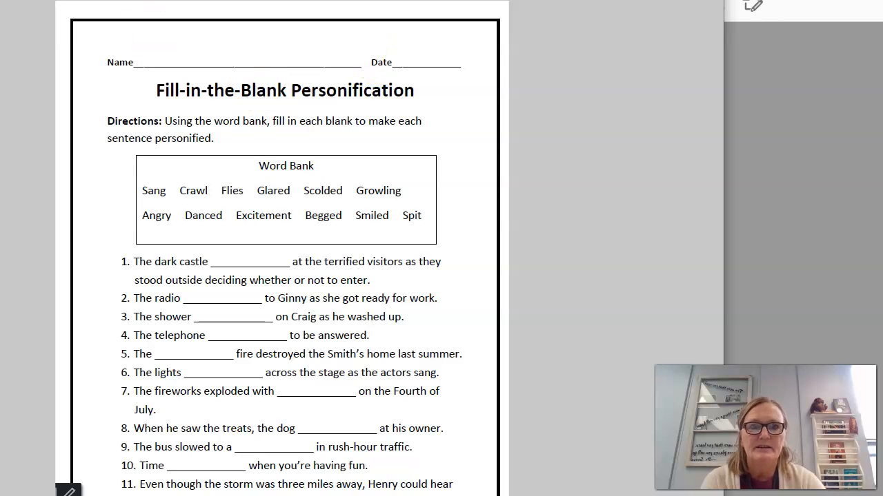
# - Save the worksheet snip under the name Personification Digital PDF
pyautogui.hotkey('ctrl', 's')
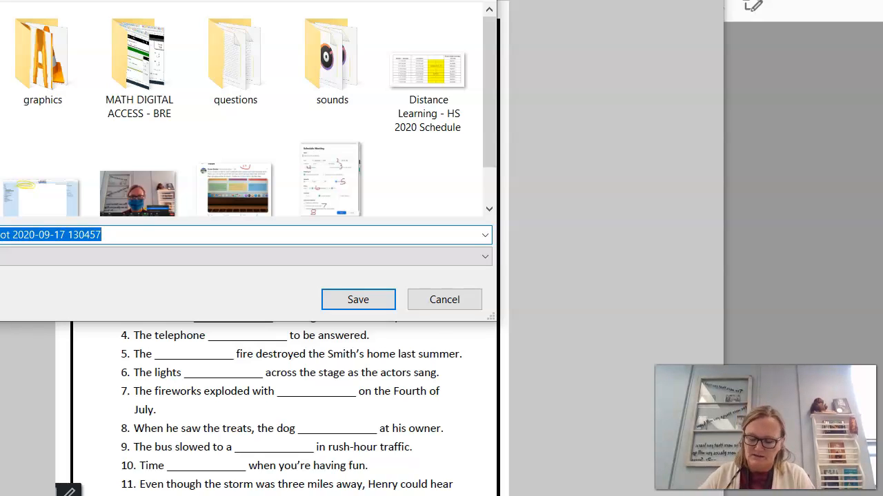
pyautogui.write('Per')
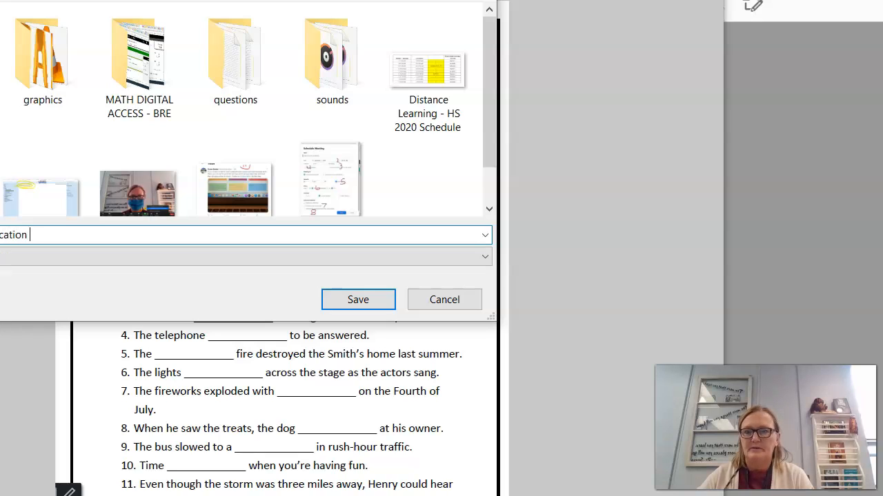
pyautogui.write(' Digital PDF')
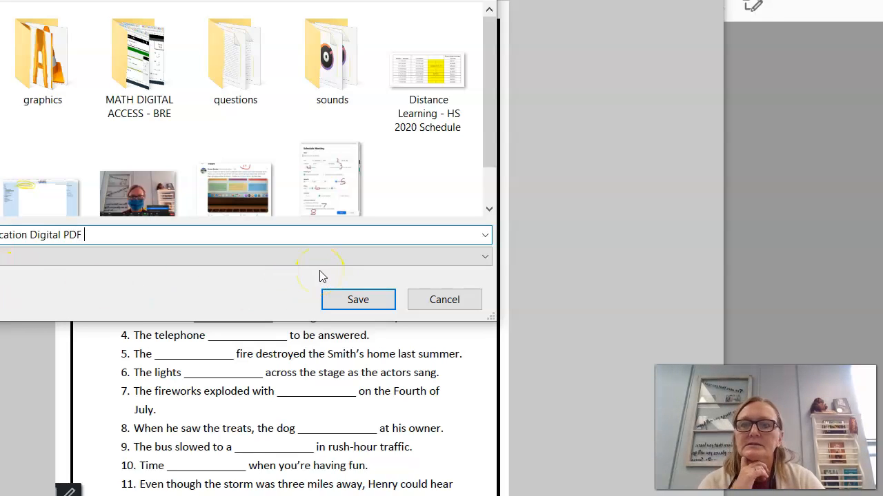
pyautogui.click(343, 300)
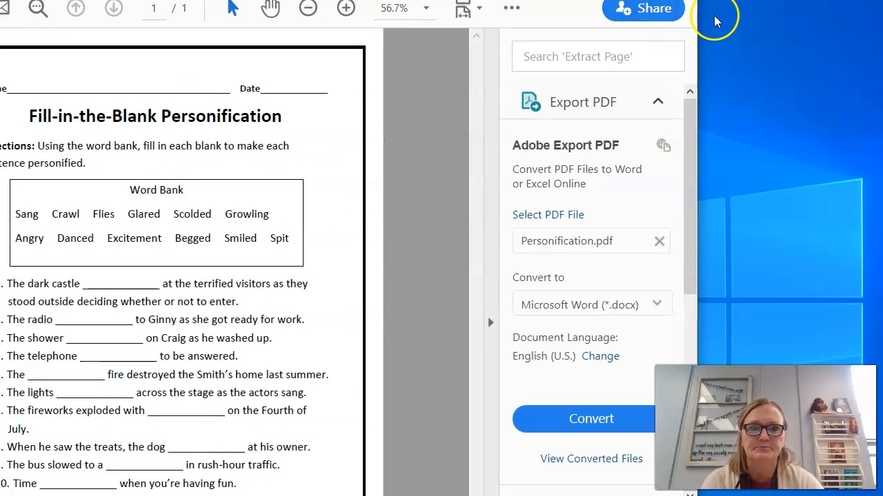
# - Switch to Google Classroom in the browser and change to the other signed-in Google account
pyautogui.click(598, 1)
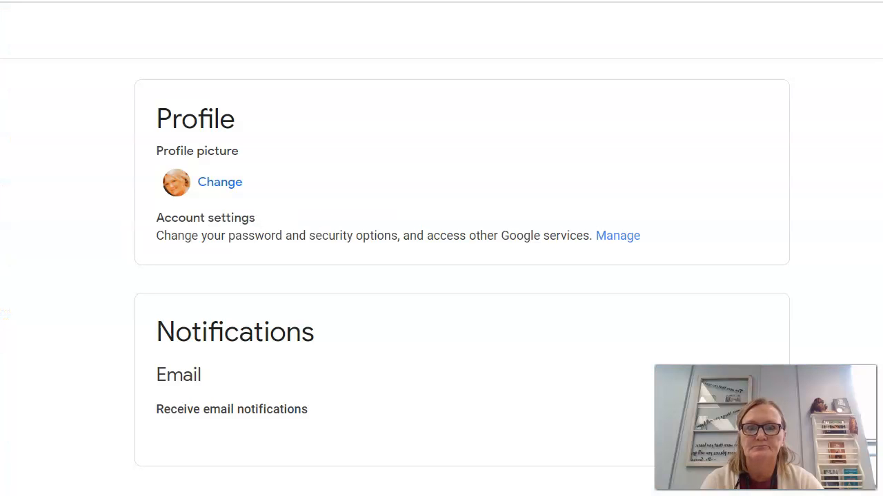
pyautogui.click(882, 31)
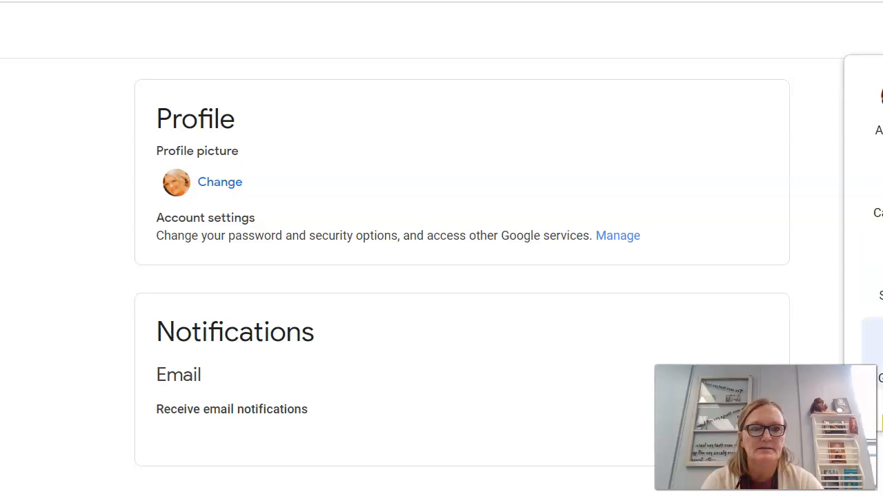
pyautogui.click(882, 31)
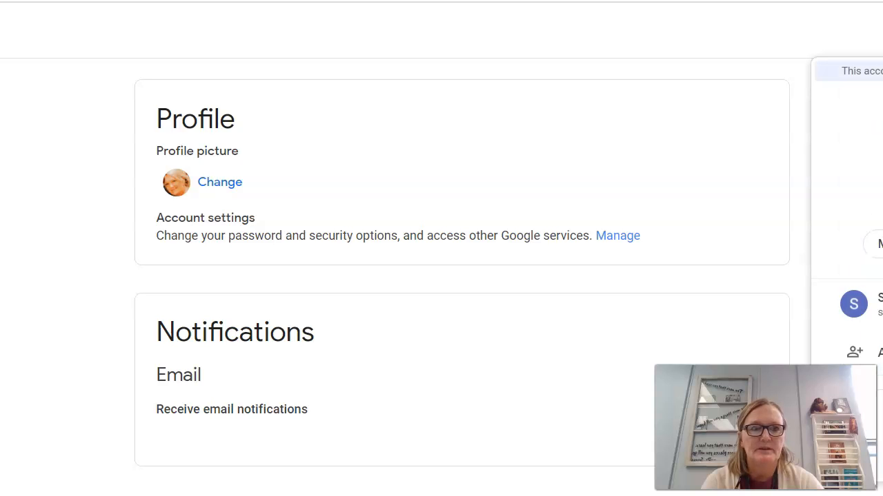
pyautogui.click(876, 304)
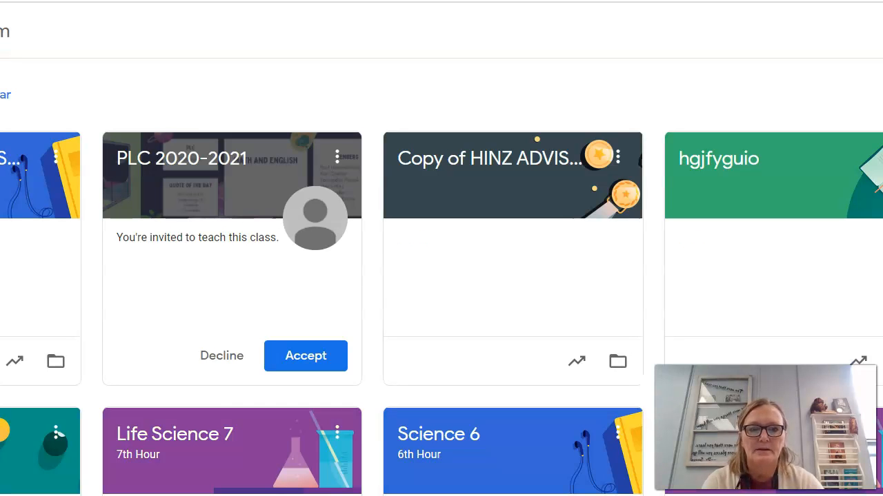
# - Open the Science 6 6th Hour class, and from there create a blank Google Slides presentation
pyautogui.scroll(-3, 441, 276)
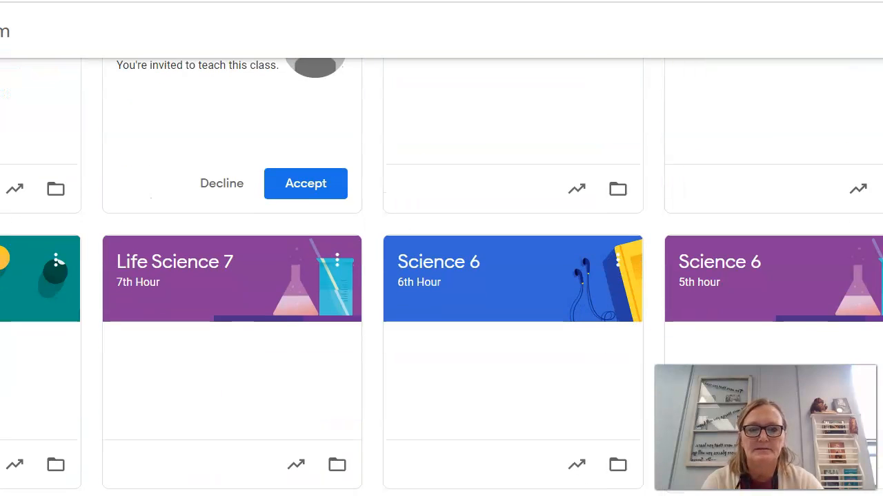
pyautogui.click(410, 264)
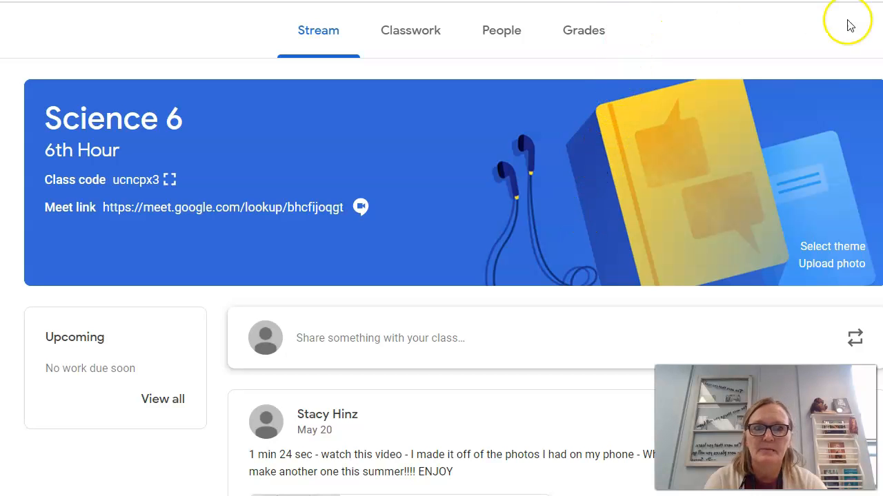
pyautogui.click(882, 30)
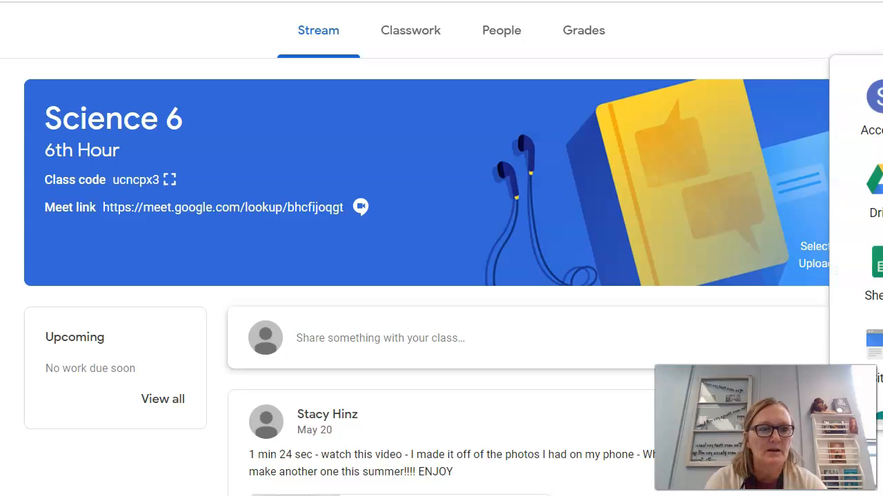
pyautogui.scroll(-1, 872, 221)
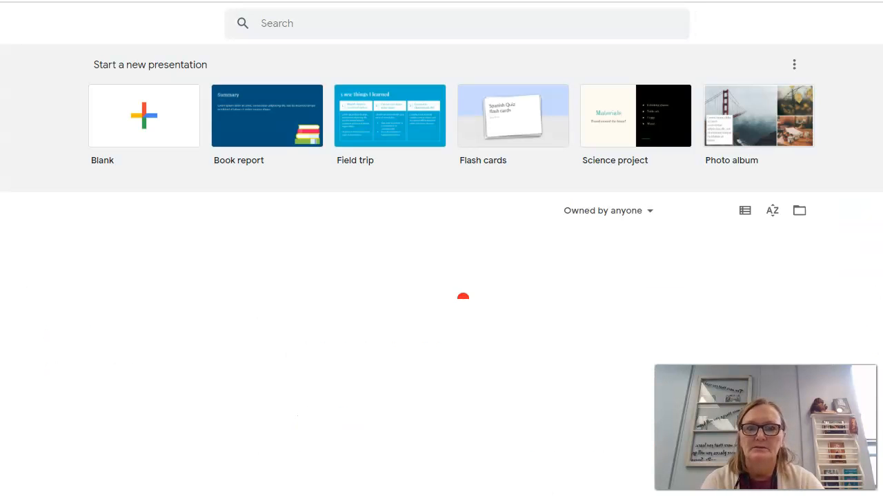
pyautogui.click(162, 138)
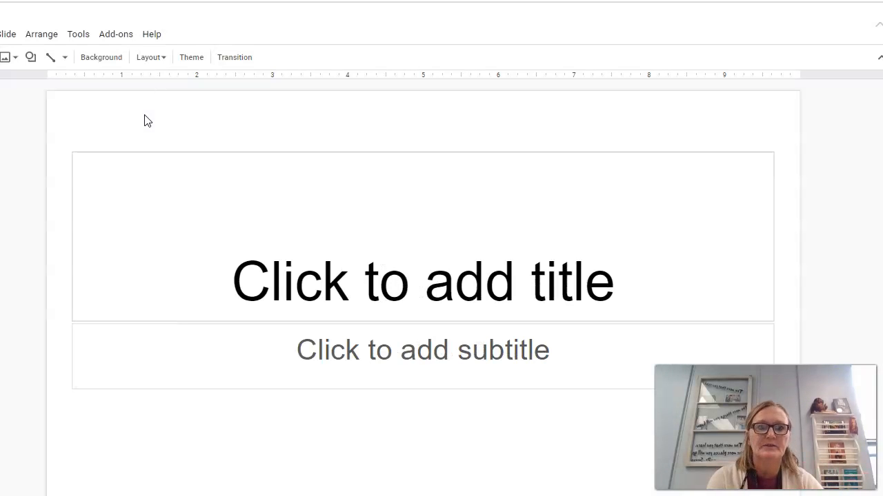
# - Delete the title and subtitle placeholders from the first slide
pyautogui.click(258, 231)
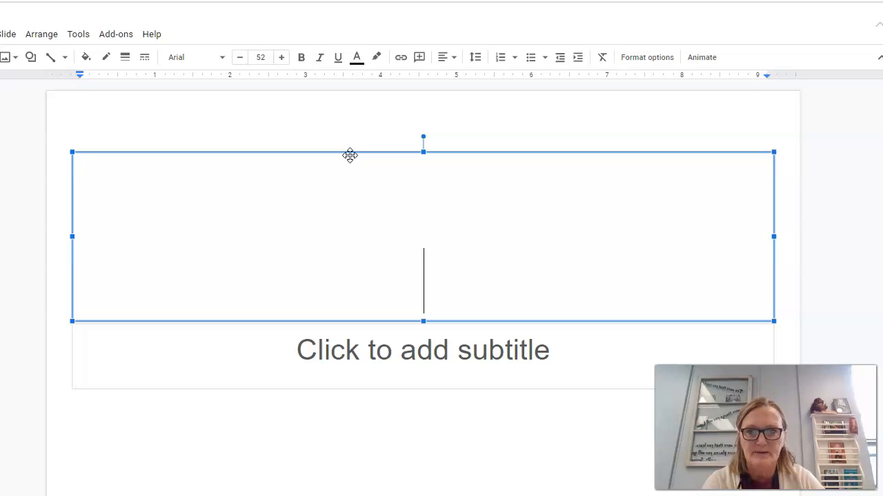
pyautogui.hotkey('ctrl', 'shift', 'l')
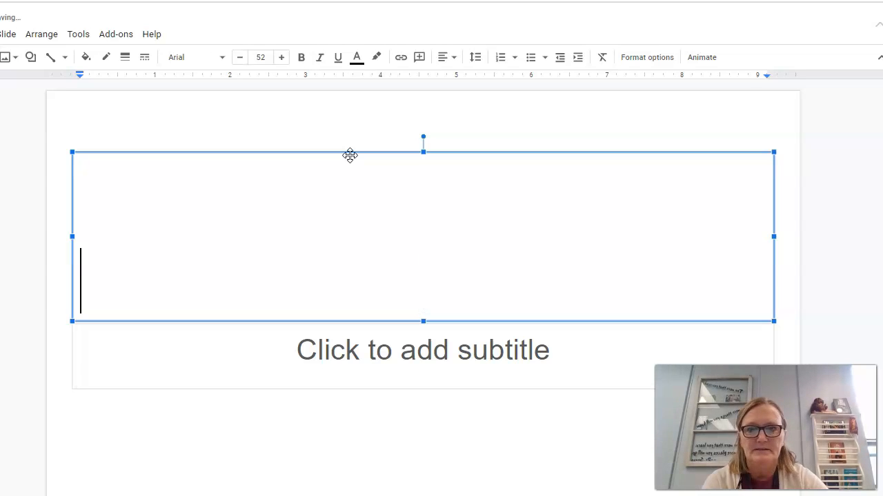
pyautogui.click(351, 155)
pyautogui.press('Delete')
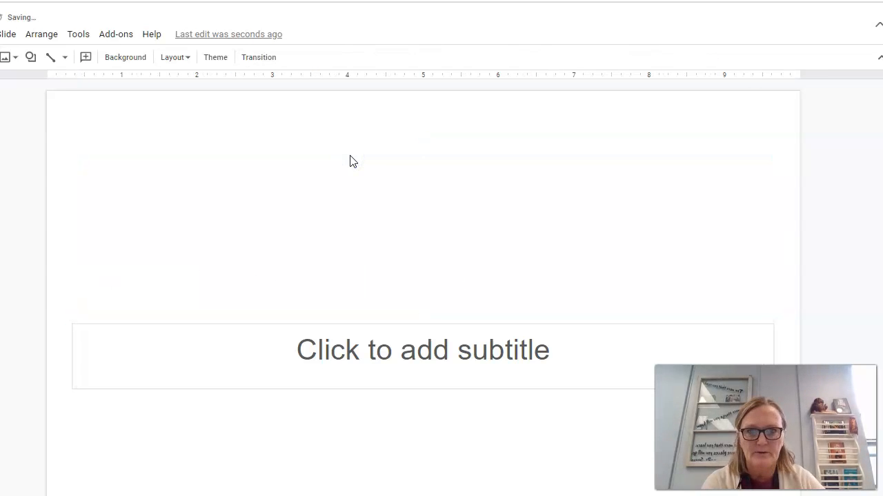
pyautogui.click(344, 350)
pyautogui.click(326, 325)
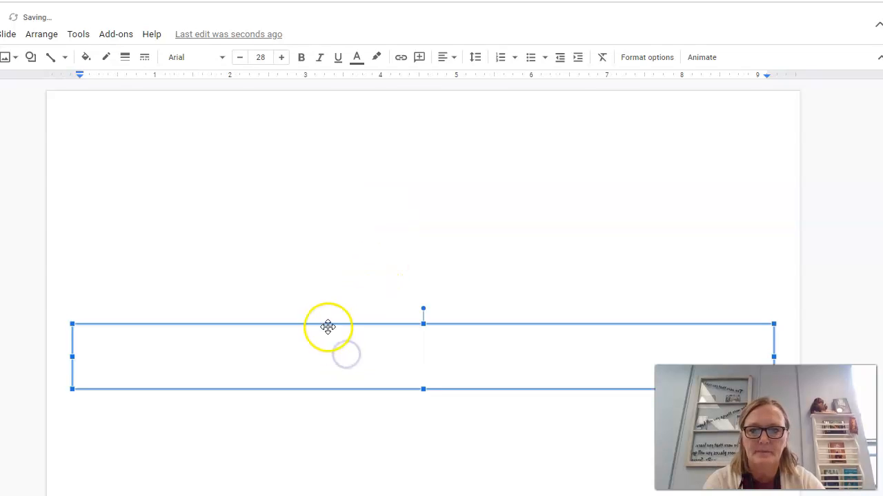
pyautogui.click(324, 327)
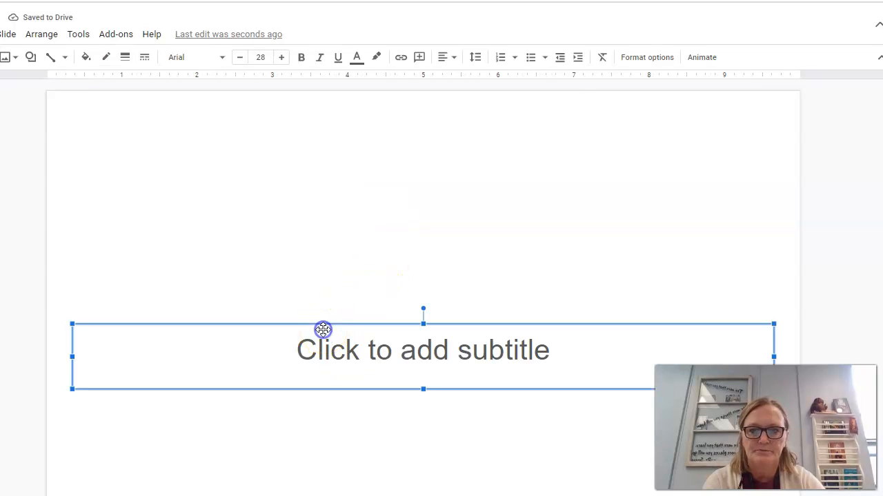
pyautogui.press('Delete')
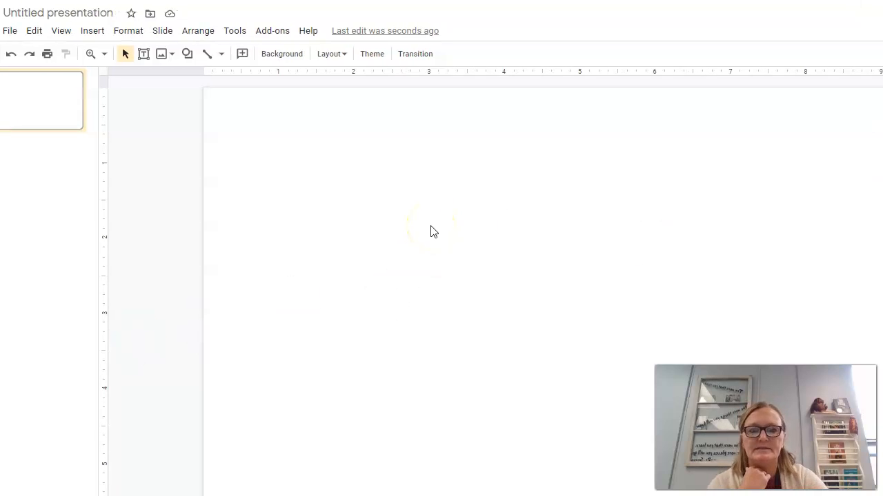
# - Set the presentation's page size to Custom, 85 x 11 inches, and apply it
pyautogui.click(575, 220)
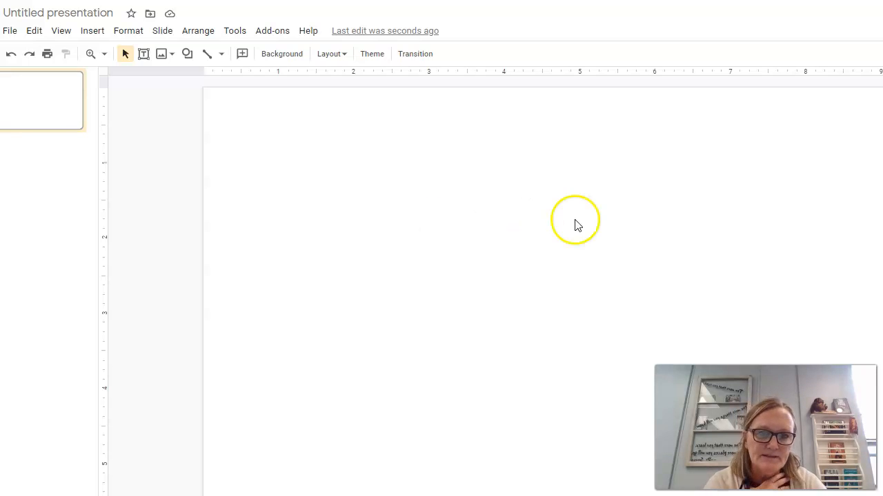
pyautogui.click(9, 30)
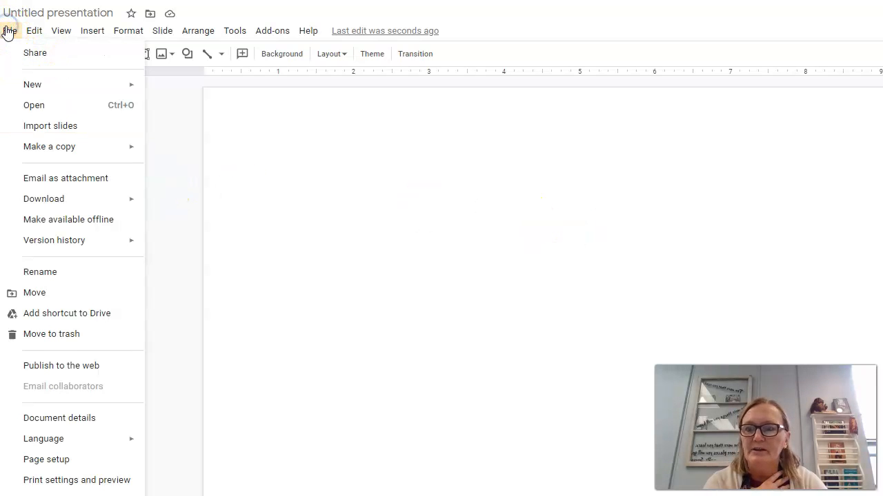
pyautogui.click(52, 460)
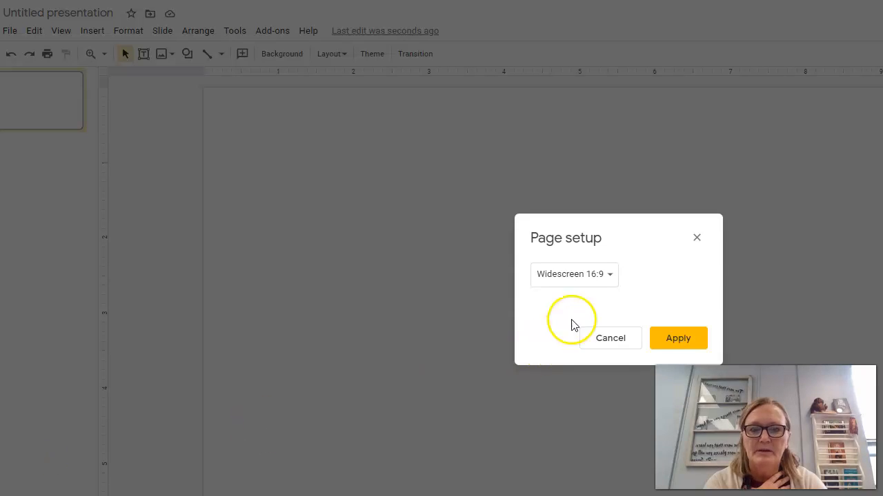
pyautogui.click(592, 277)
pyautogui.click(573, 315)
pyautogui.click(570, 311)
pyautogui.moveTo(559, 309); pyautogui.dragTo(524, 314)
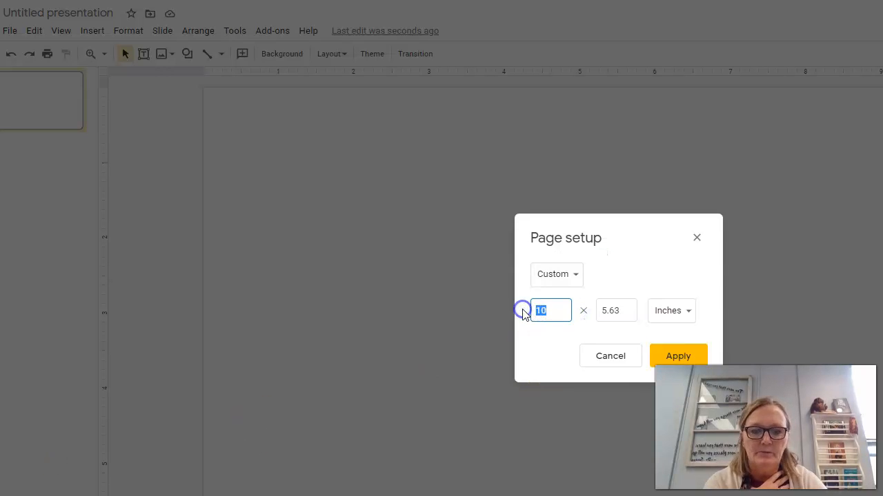
pyautogui.write('83')
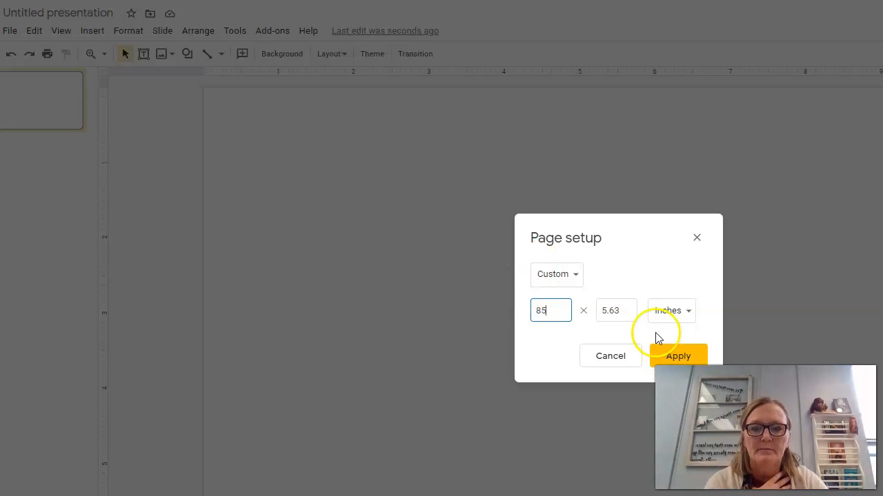
pyautogui.moveTo(625, 310); pyautogui.dragTo(583, 311)
pyautogui.write('11')
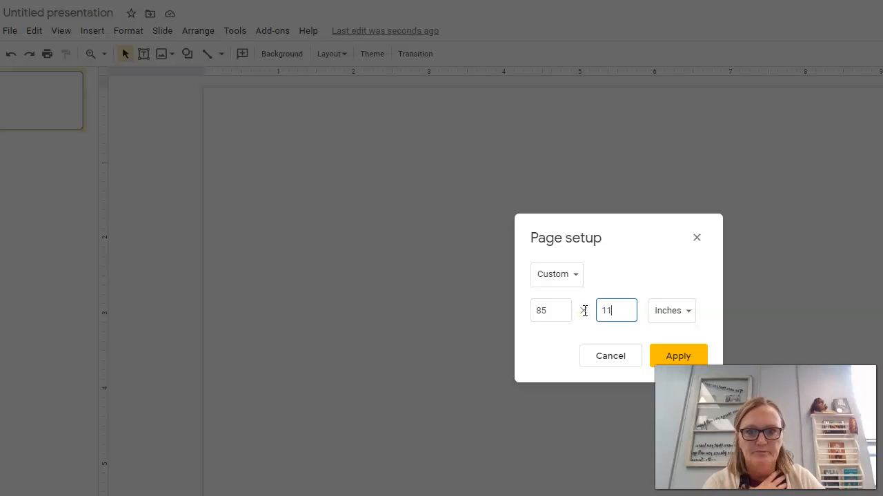
pyautogui.click(662, 356)
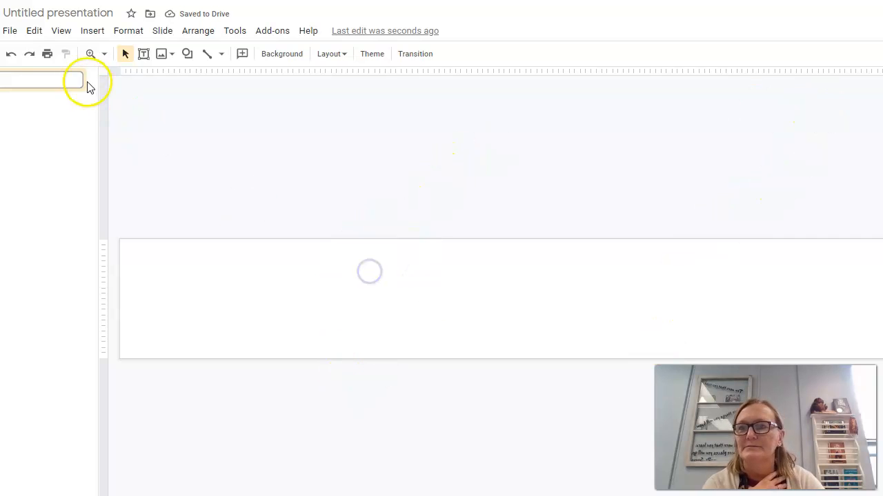
# - Correct the presentation's custom page size to 8.5 x 11 inches and apply it
pyautogui.click(11, 32)
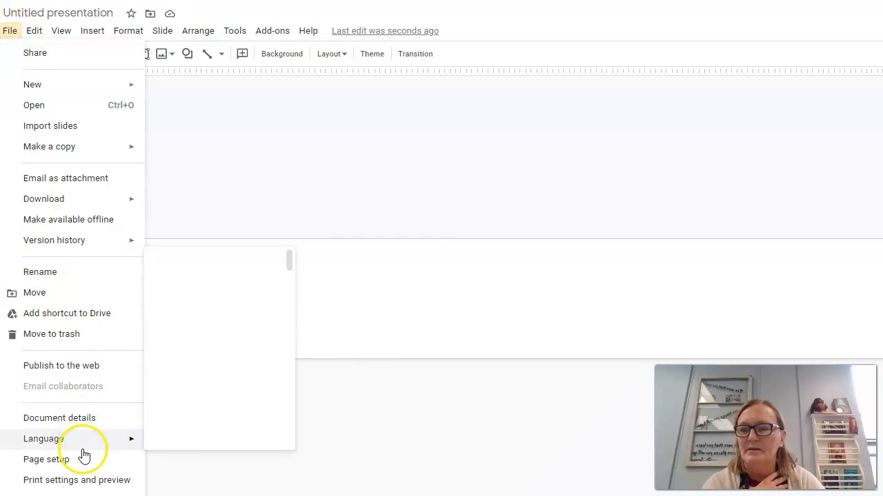
pyautogui.click(80, 458)
pyautogui.click(554, 302)
pyautogui.write('.5')
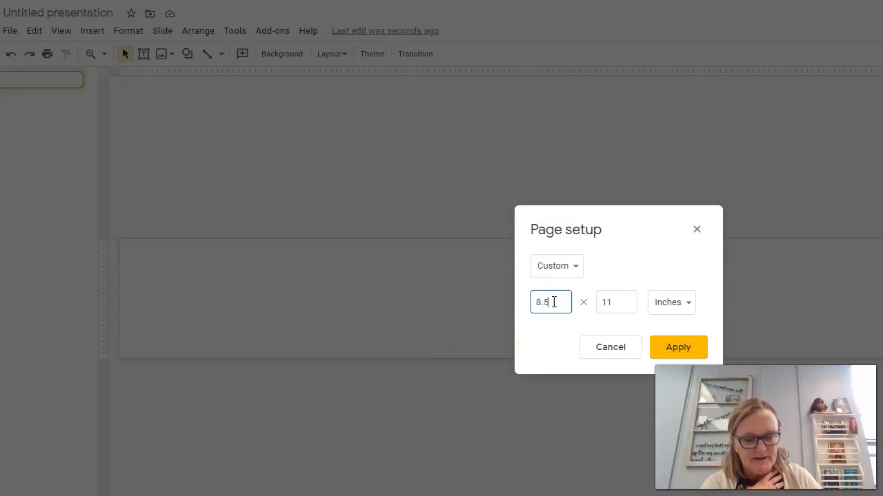
pyautogui.click(678, 351)
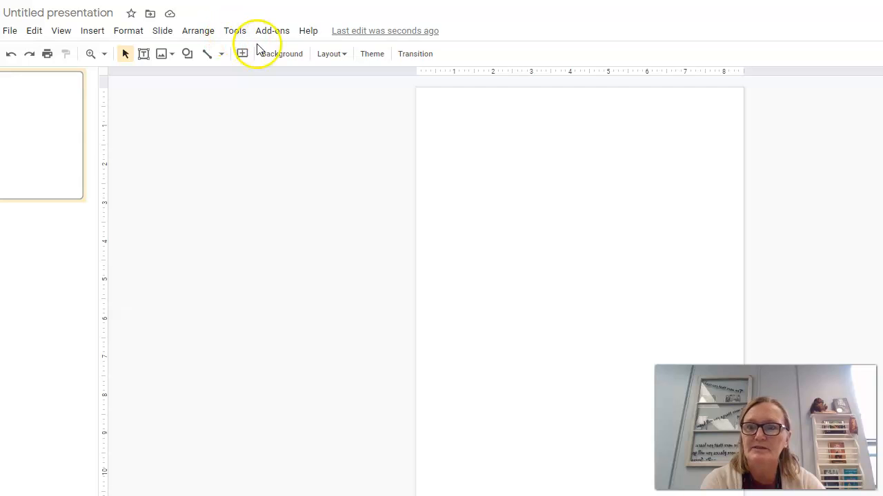
# - Set the slide background to the Personification Digital PDF image uploaded from the Desktop folder
pyautogui.click(278, 54)
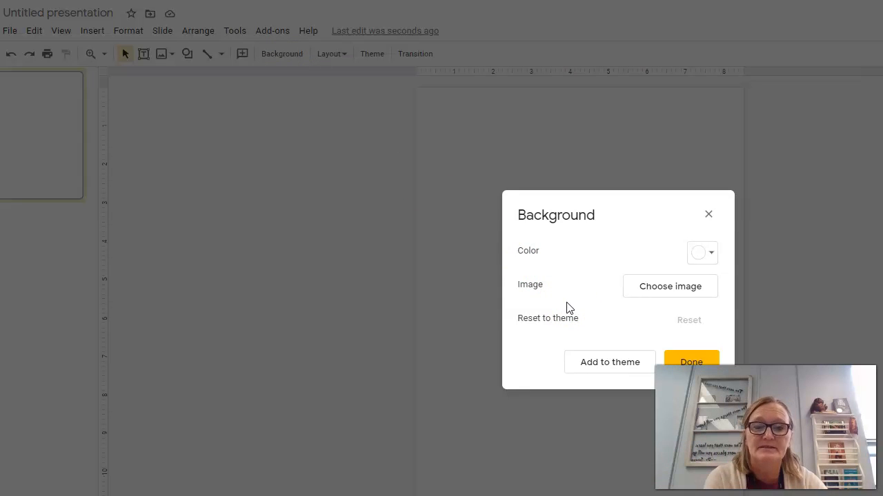
pyautogui.click(640, 289)
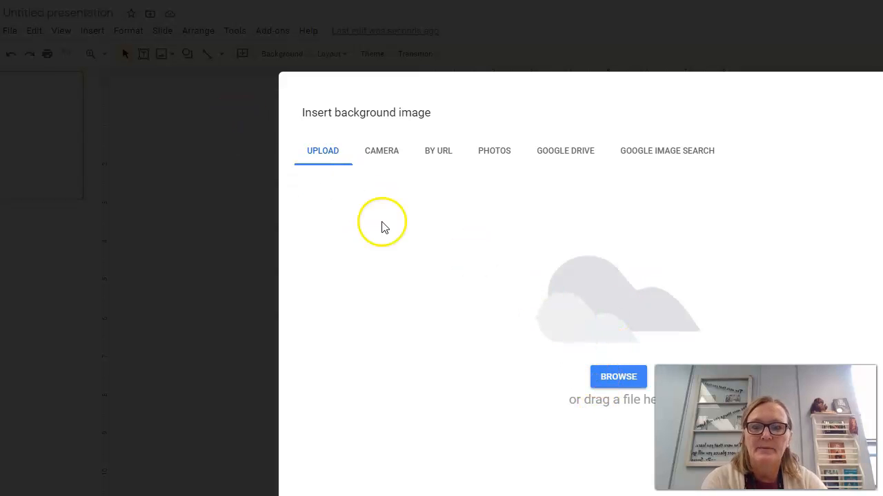
pyautogui.click(614, 377)
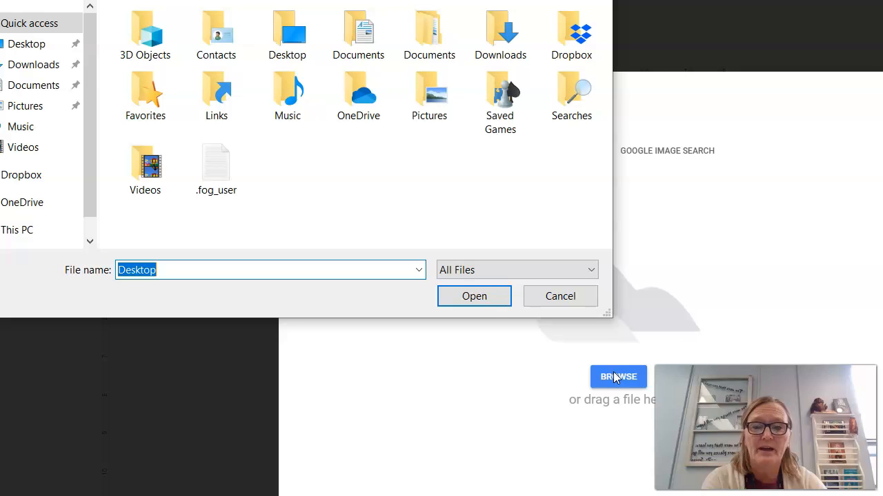
pyautogui.click(26, 45)
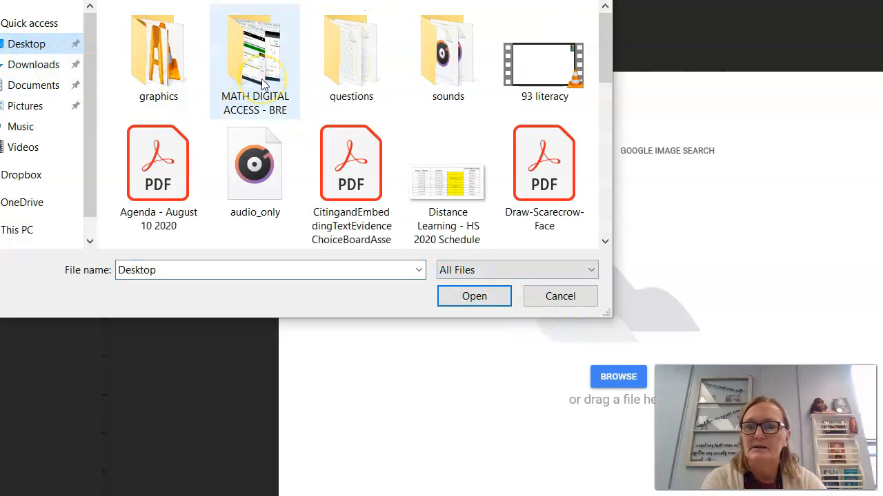
pyautogui.scroll(-3, 261, 83)
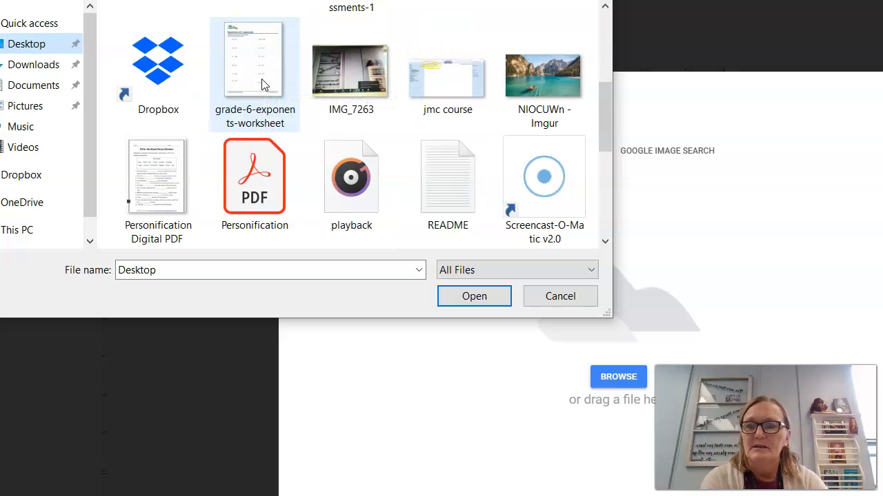
pyautogui.click(158, 229)
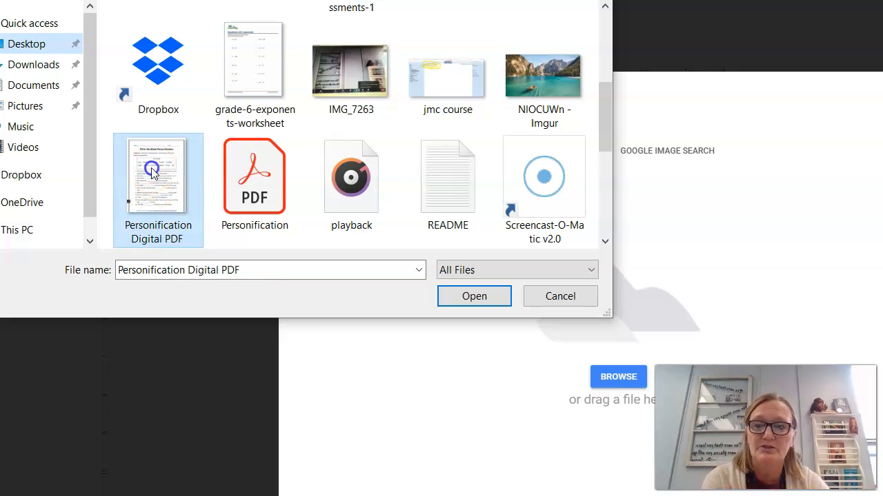
pyautogui.click(474, 296)
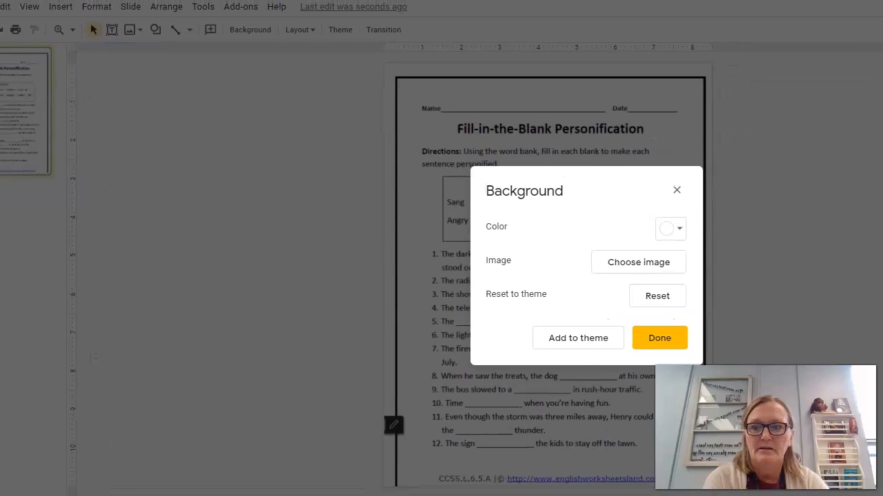
pyautogui.click(631, 353)
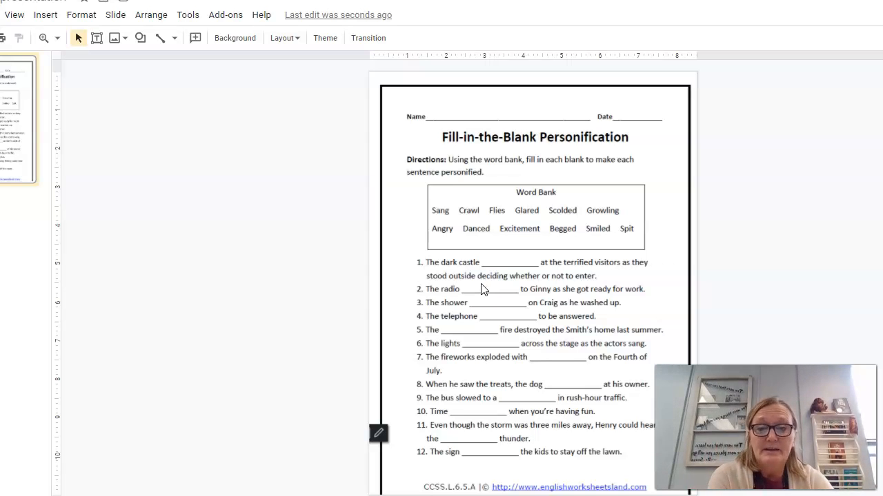
# - Add a text box reading "Click and type" over the blank in sentence 1, widened to fit the text on one line
pyautogui.click(96, 40)
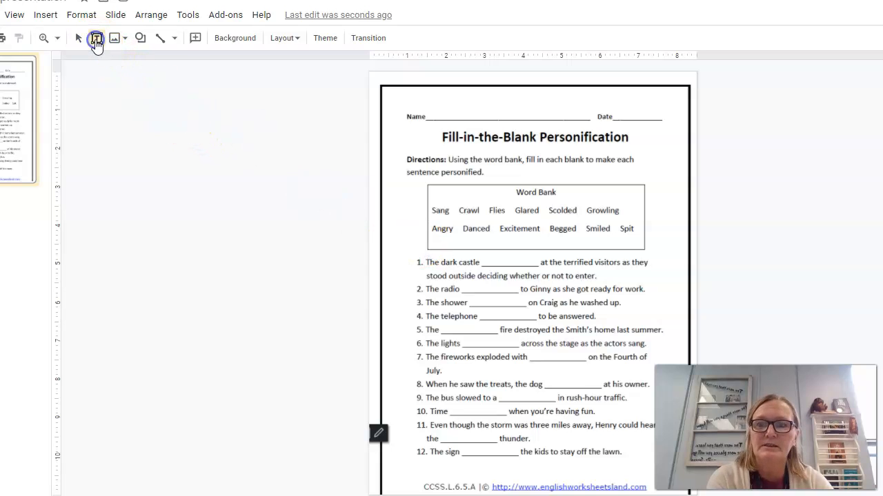
pyautogui.moveTo(482, 253); pyautogui.dragTo(538, 262)
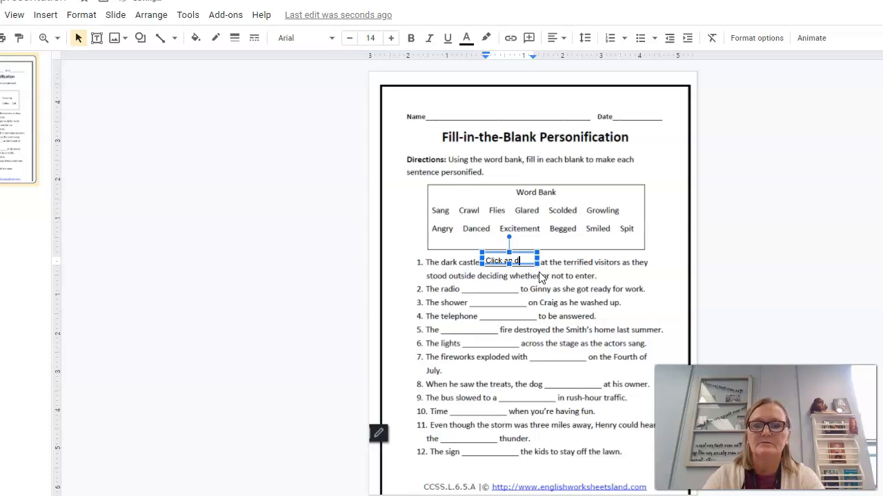
pyautogui.write('Click and type')
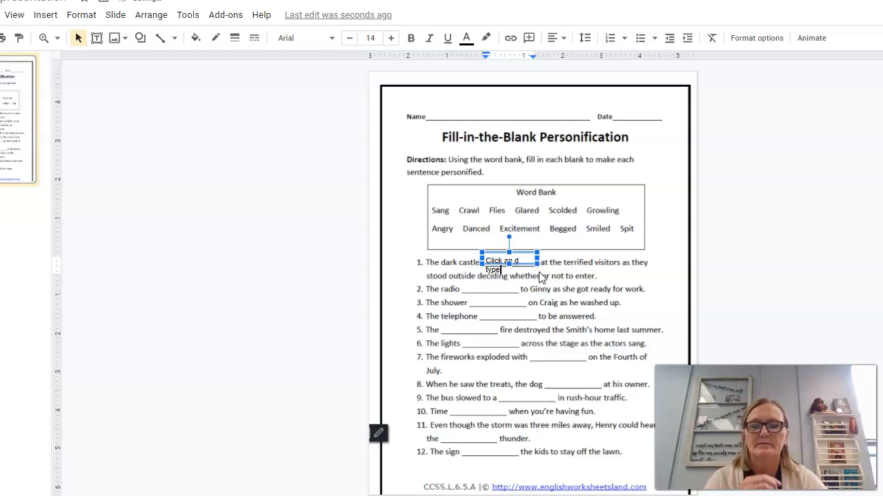
pyautogui.click(535, 258)
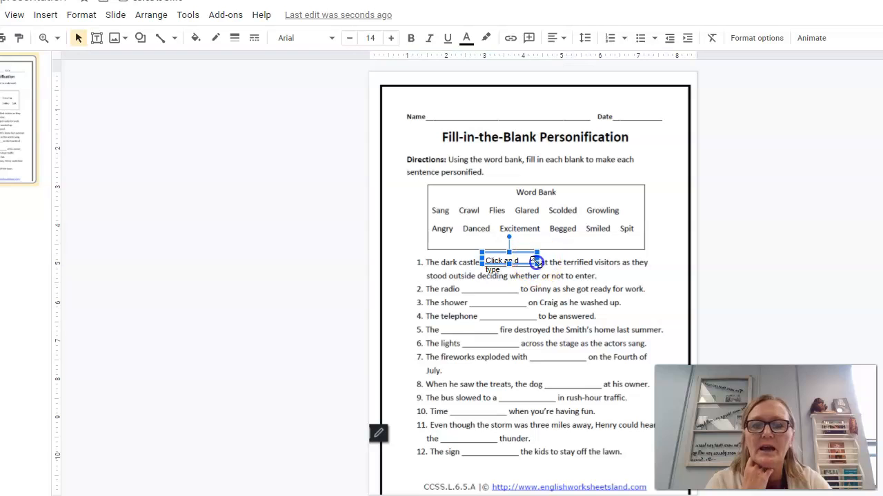
pyautogui.moveTo(537, 258); pyautogui.dragTo(549, 260)
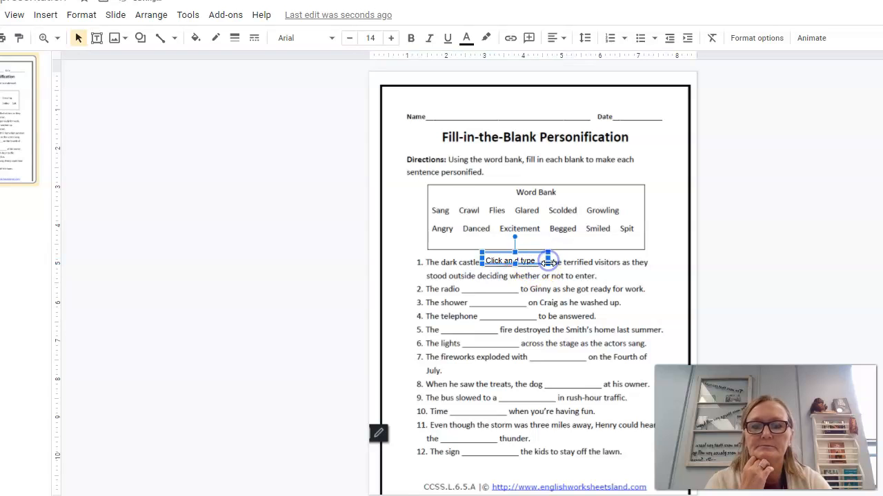
pyautogui.click(719, 269)
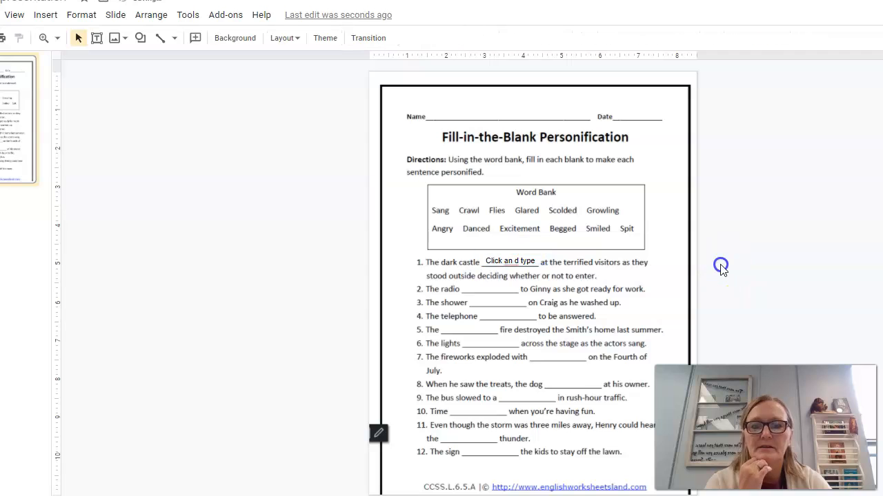
pyautogui.click(514, 261)
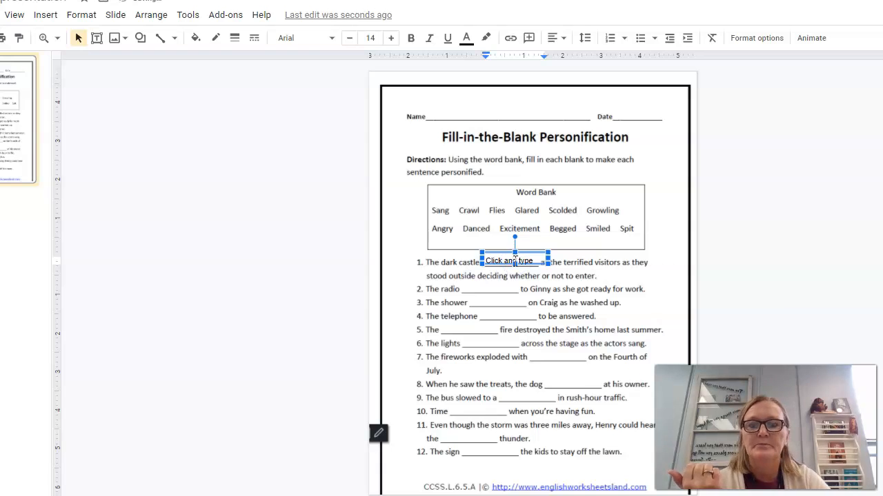
pyautogui.click(516, 311)
# - Copy the "Click and type" text box and place the duplicate over the blank in sentence 2
pyautogui.click(485, 253)
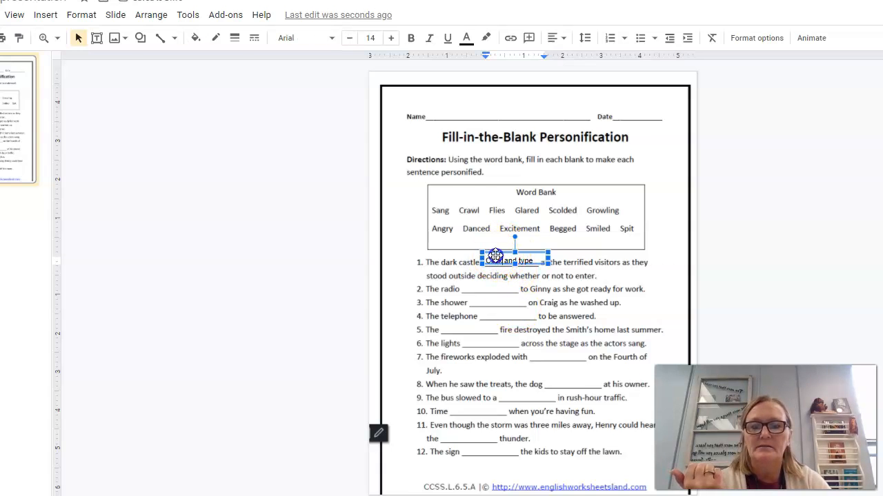
pyautogui.click(496, 255)
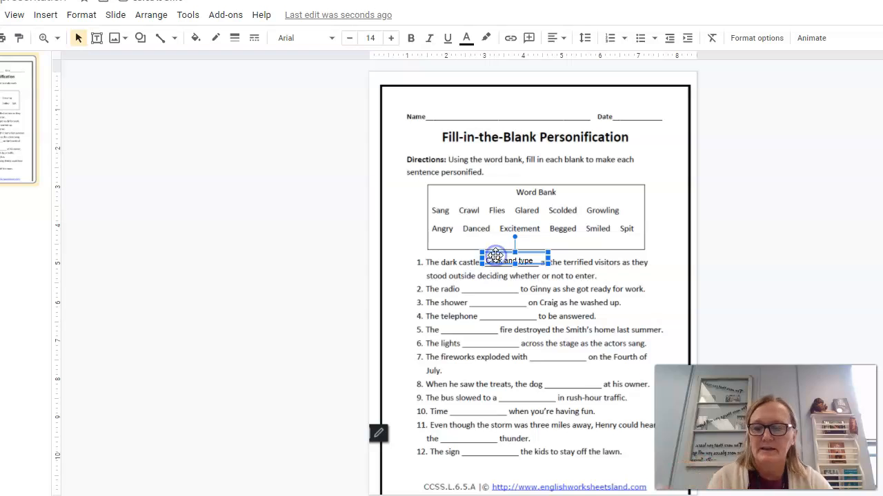
pyautogui.click(472, 284)
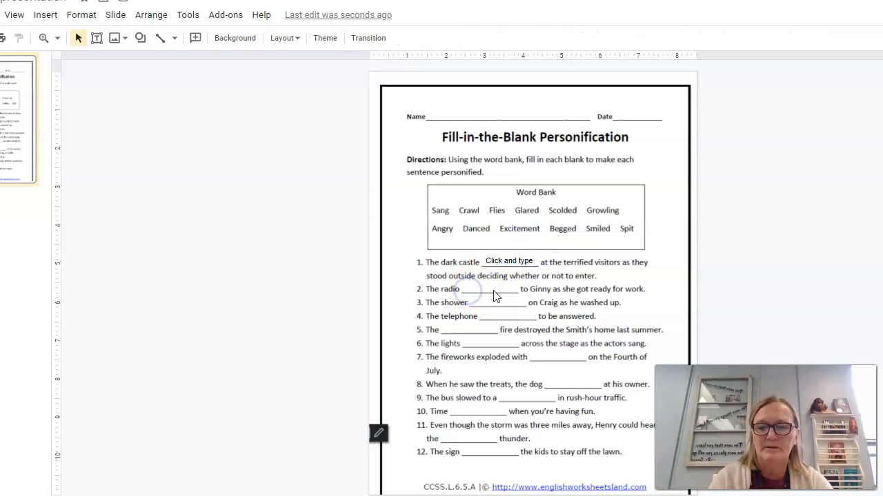
pyautogui.hotkey('ctrl', 'v')
pyautogui.moveTo(508, 267); pyautogui.dragTo(476, 285)
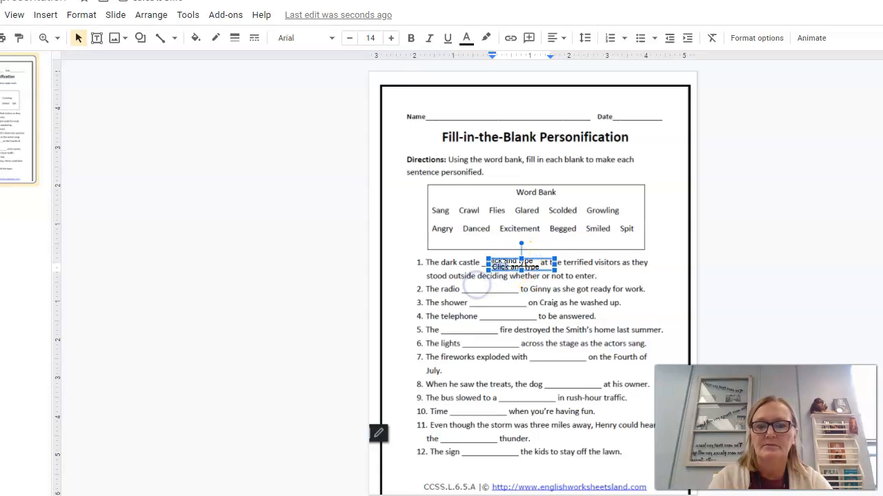
pyautogui.moveTo(550, 259); pyautogui.dragTo(522, 287)
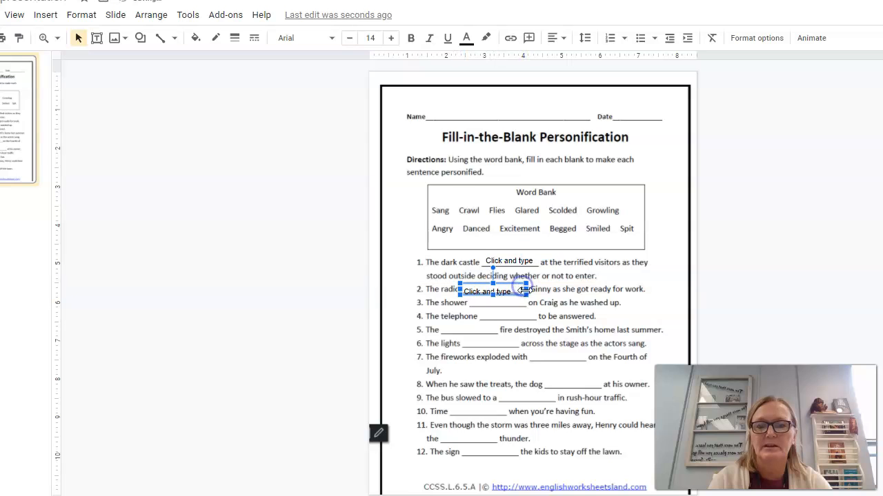
pyautogui.click(693, 231)
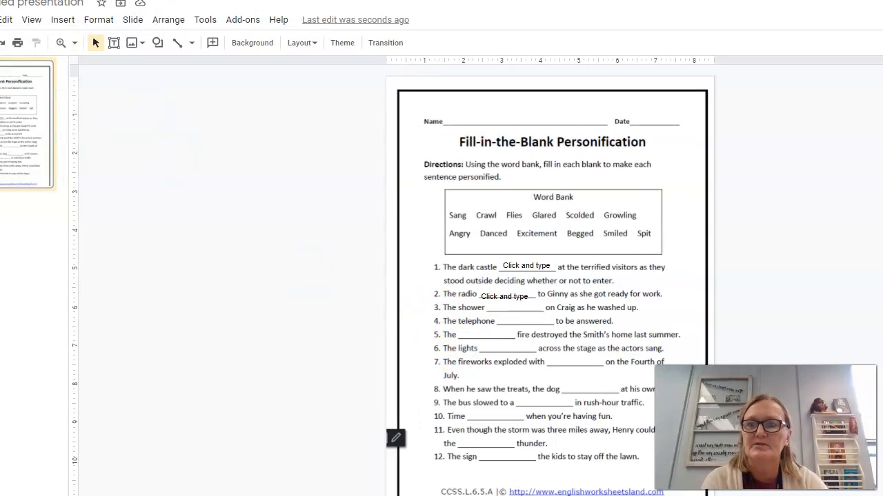
# - Rename the presentation as Personification FIB
pyautogui.click(39, 18)
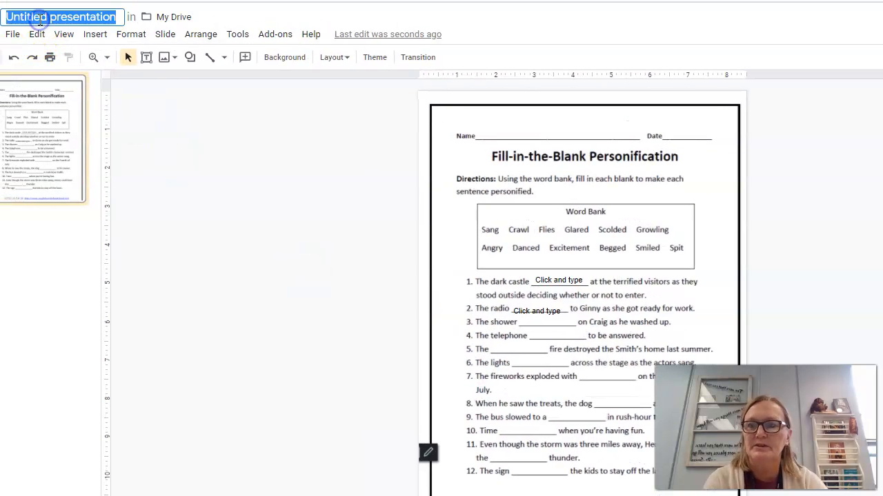
pyautogui.write('Per')
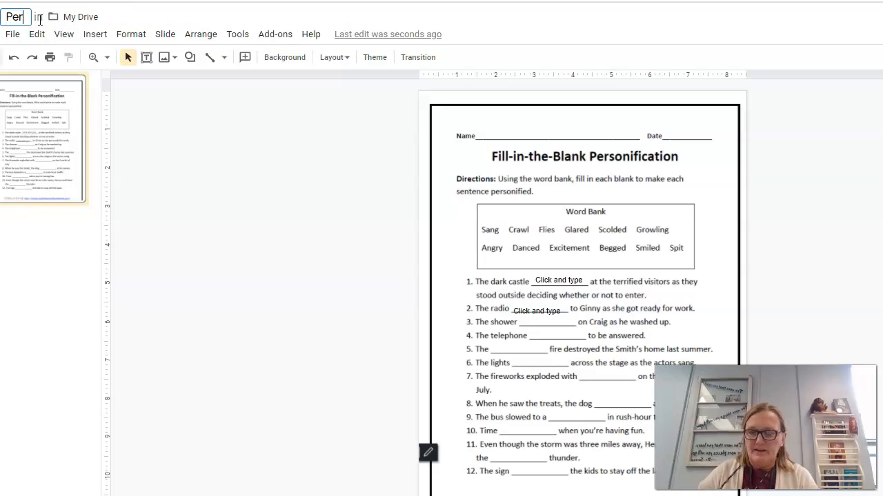
pyautogui.write('sonification')
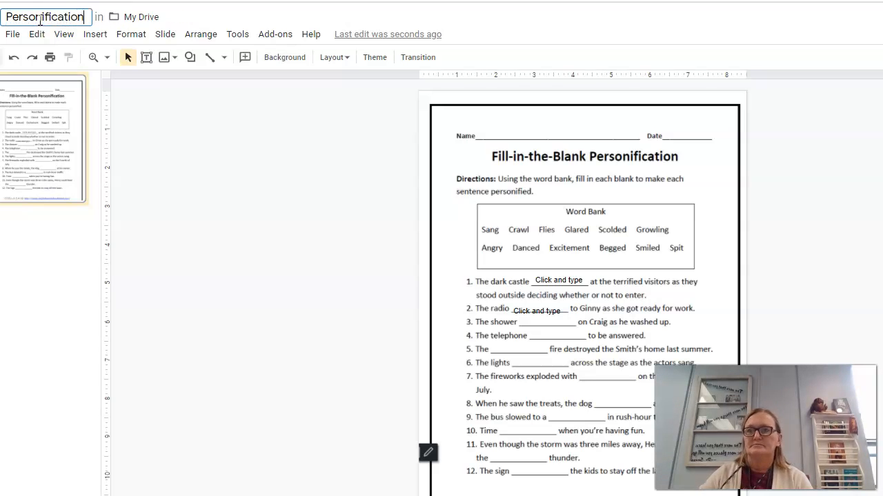
pyautogui.write(' D')
pyautogui.press('BackSpace')
pyautogui.press('BackSpace')
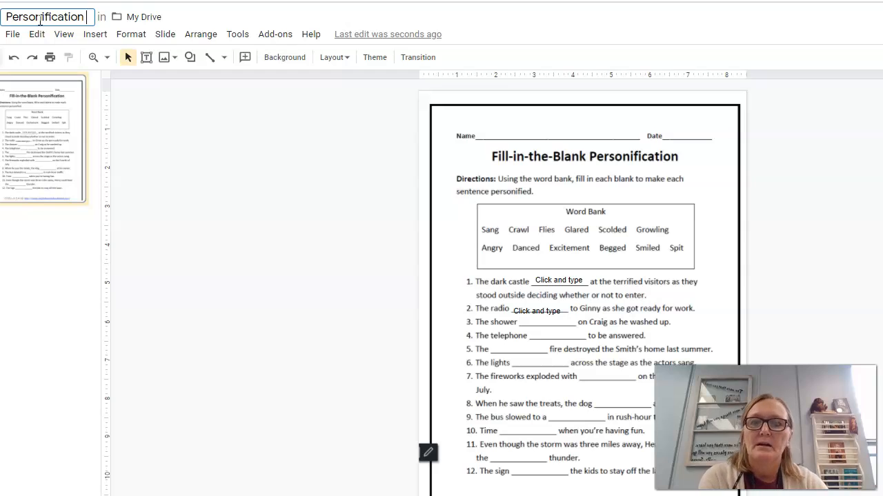
pyautogui.write('FIB')
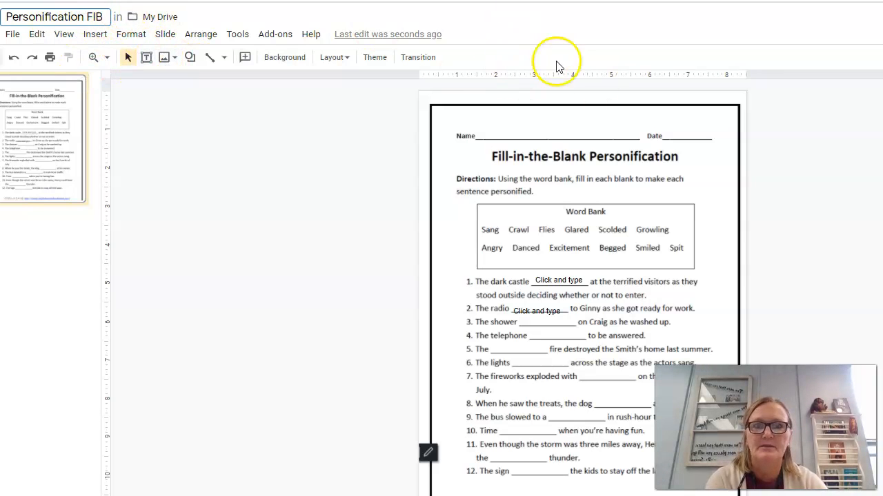
pyautogui.press('Return')
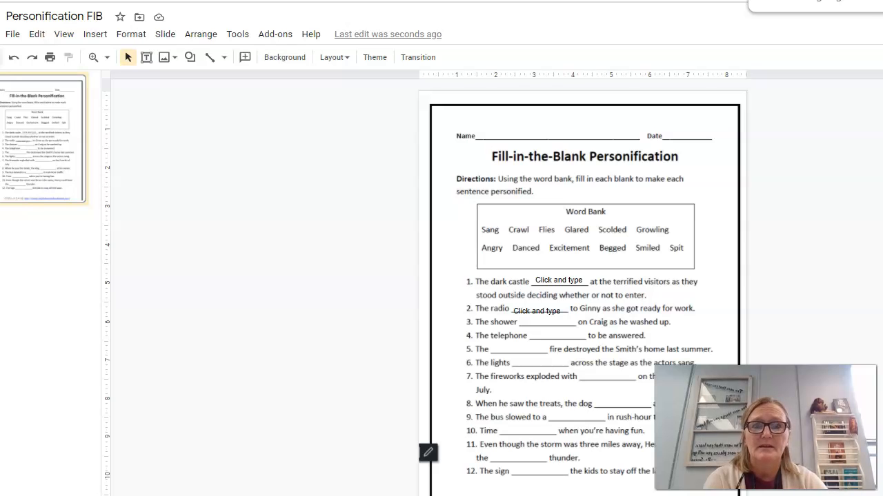
# - Switch to the Science 6 class in Google Classroom and start a new assignment in its classwork
pyautogui.hotkey('ctrl', 'Tab')
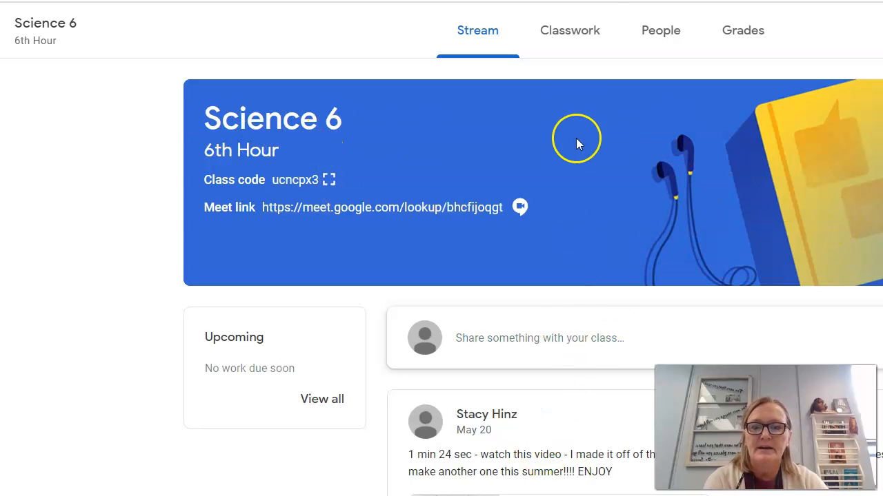
pyautogui.click(570, 31)
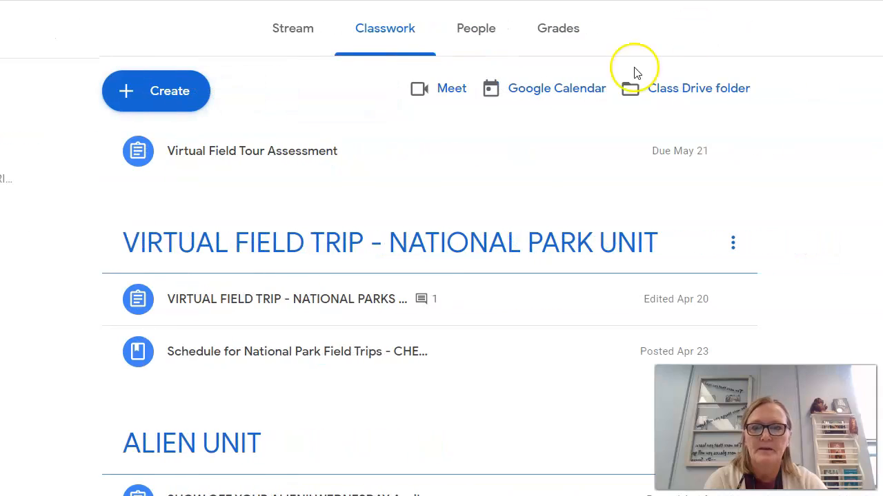
pyautogui.click(161, 96)
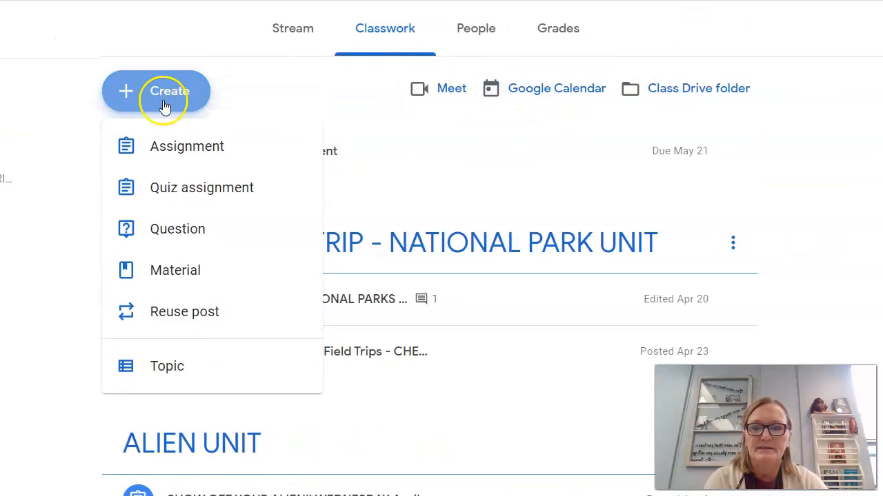
pyautogui.click(165, 142)
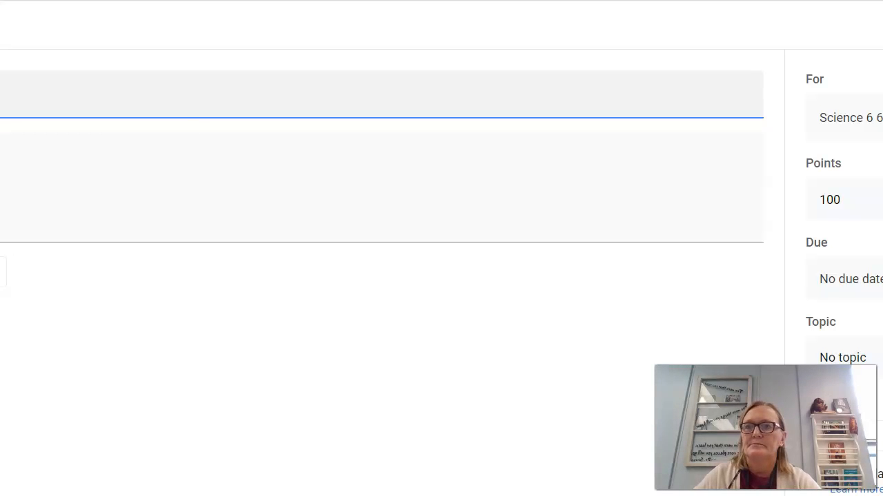
pyautogui.rightClick(0, 101)
pyautogui.click(1, 112)
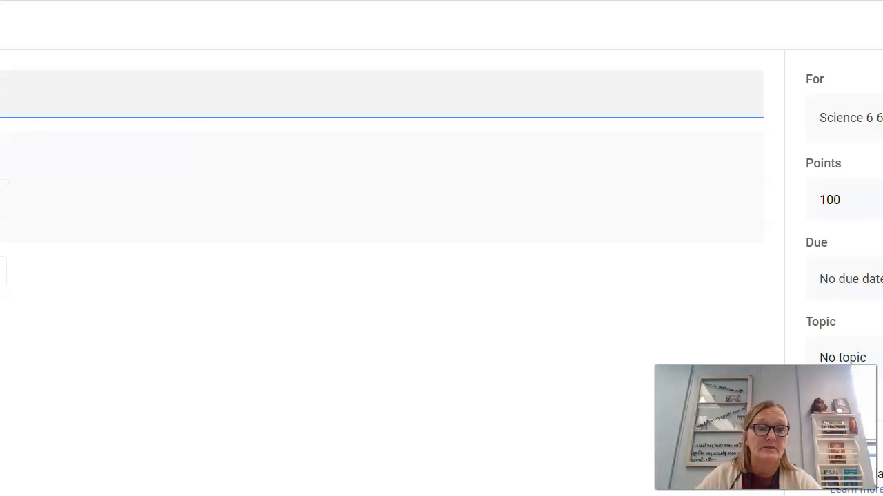
# - Title the assignment "Personification - FIB" and enter the instructions "Please complete worksheet and turn in."
pyautogui.click(2, 173)
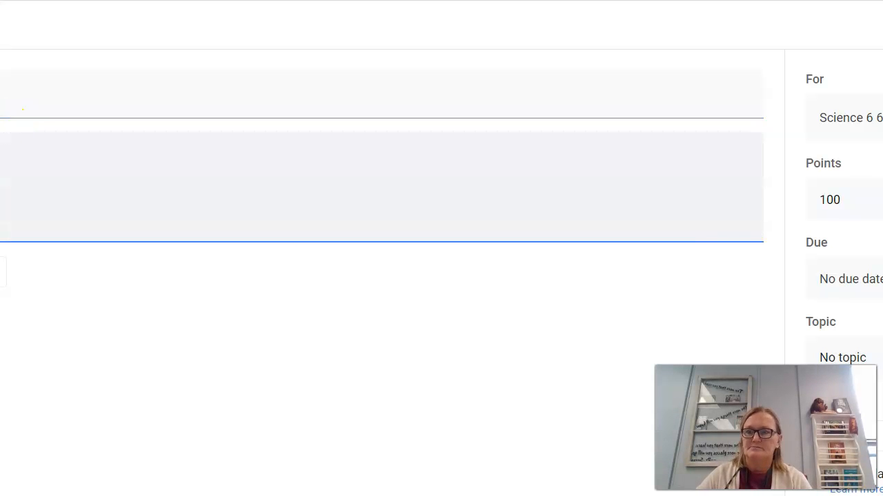
pyautogui.write('heet and turn in.')
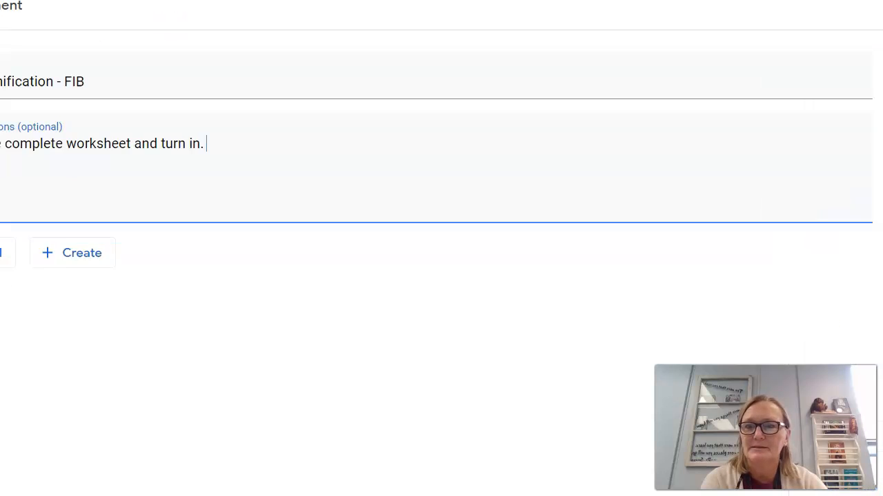
# - Attach the Personification FIB Google Slides file from Google Drive to the assignment and set it to make a copy for each student
pyautogui.click(64, 268)
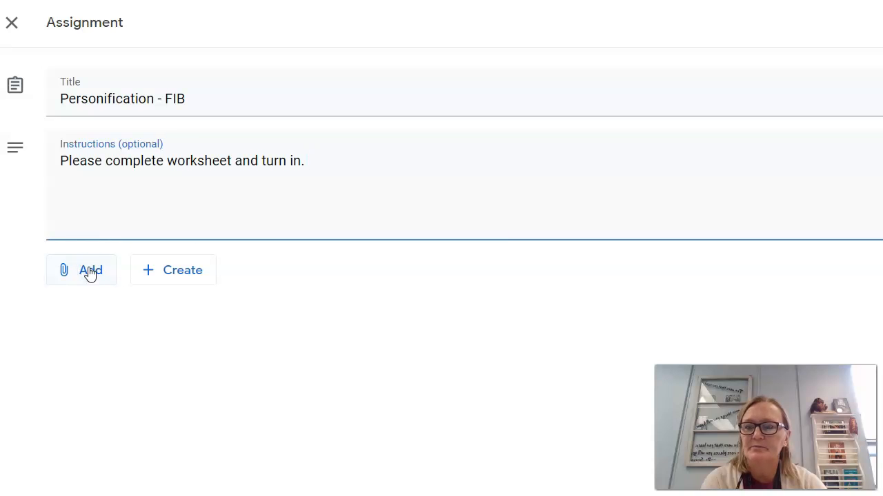
pyautogui.click(90, 272)
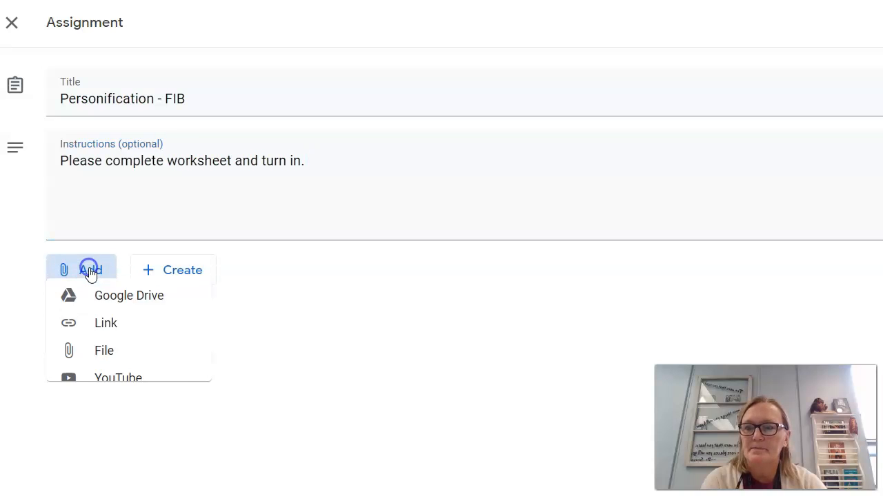
pyautogui.click(97, 303)
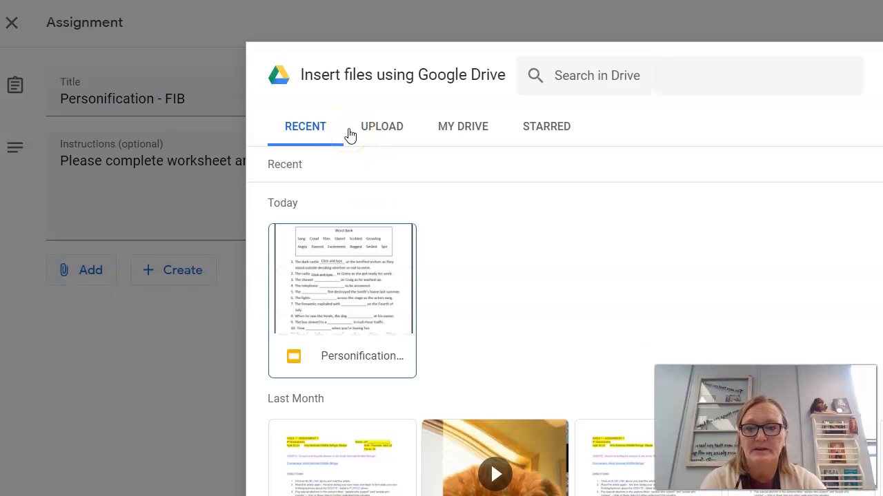
pyautogui.click(324, 274)
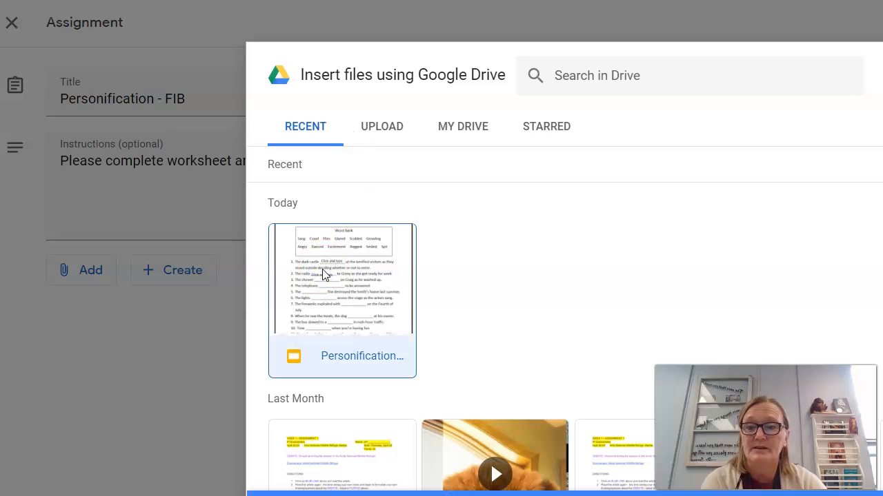
pyautogui.click(855, 494)
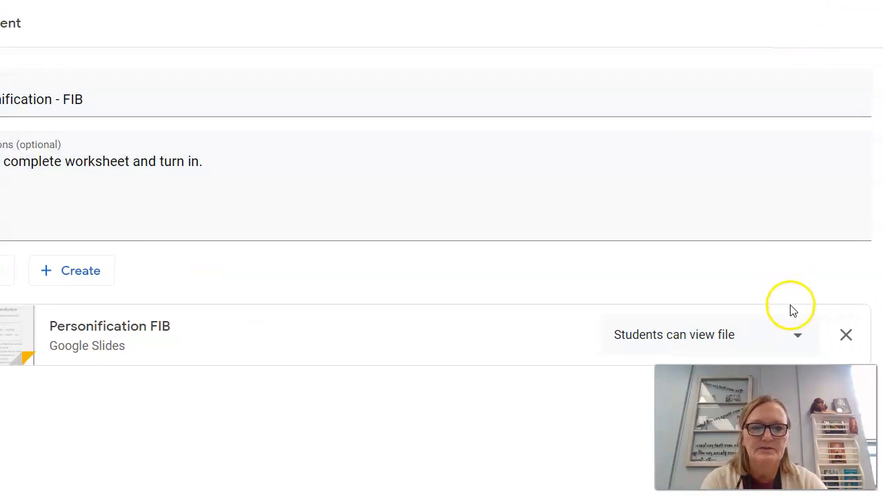
pyautogui.click(794, 336)
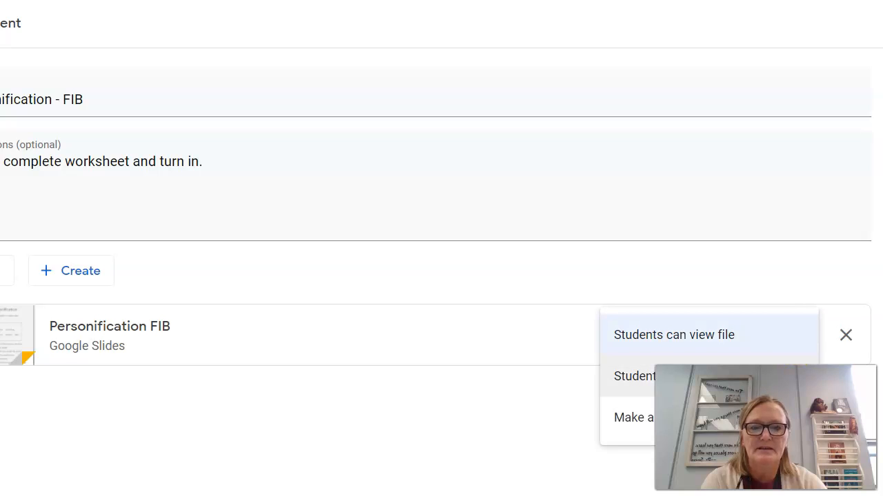
pyautogui.click(638, 417)
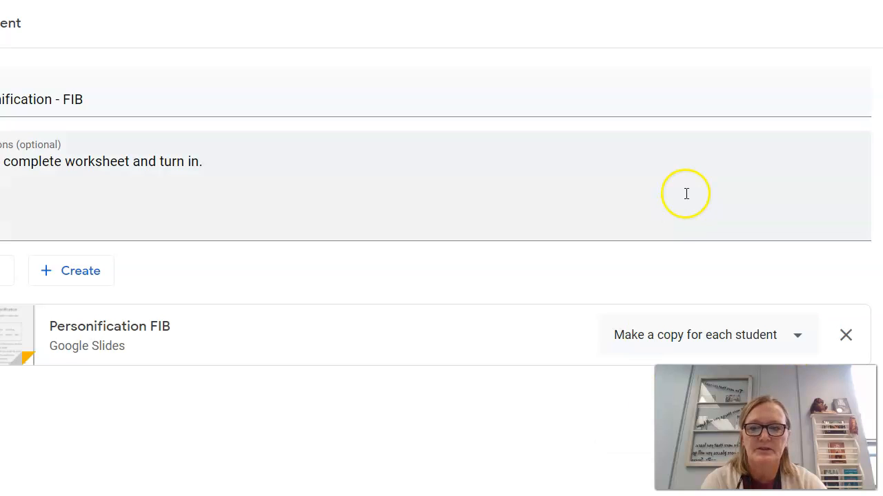